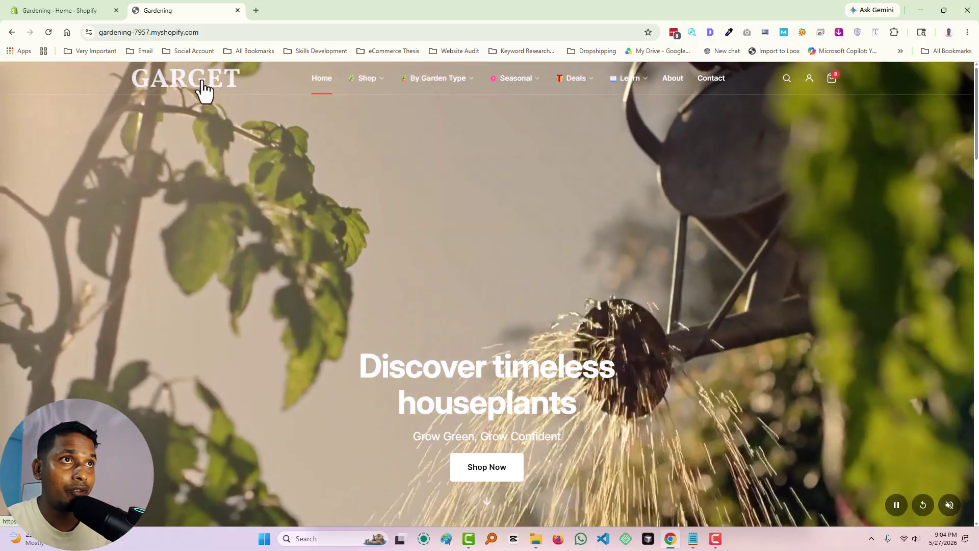
Review the storefront home page's header menu, hero video, collection banners and Featured Product section
click(202, 84)
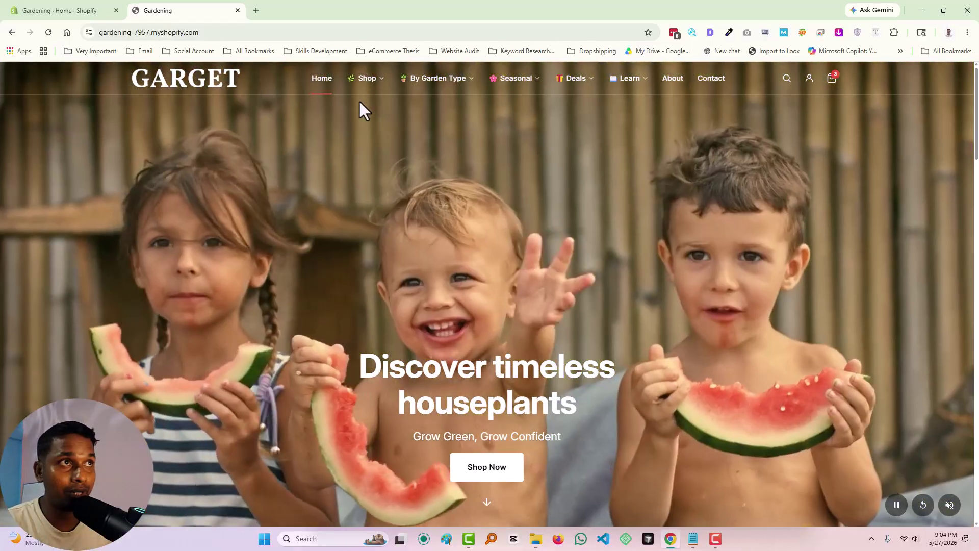
mouse_move(376, 76)
mouse_move(459, 88)
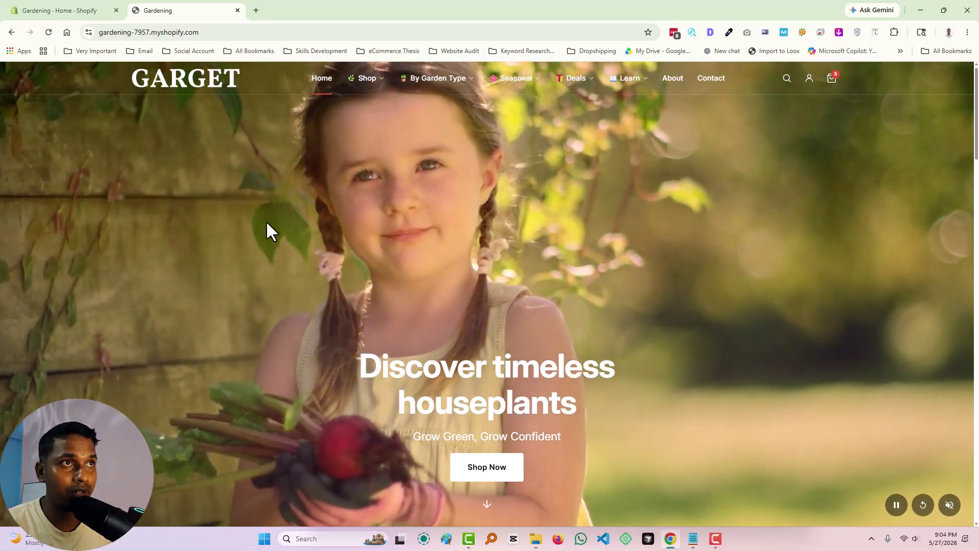
scroll(266, 226, down, 2)
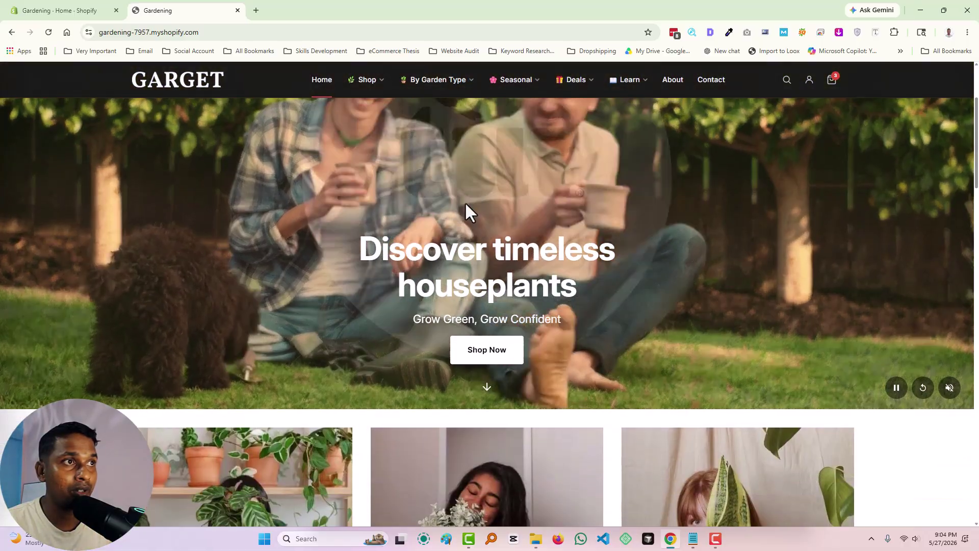
scroll(367, 234, down, 4)
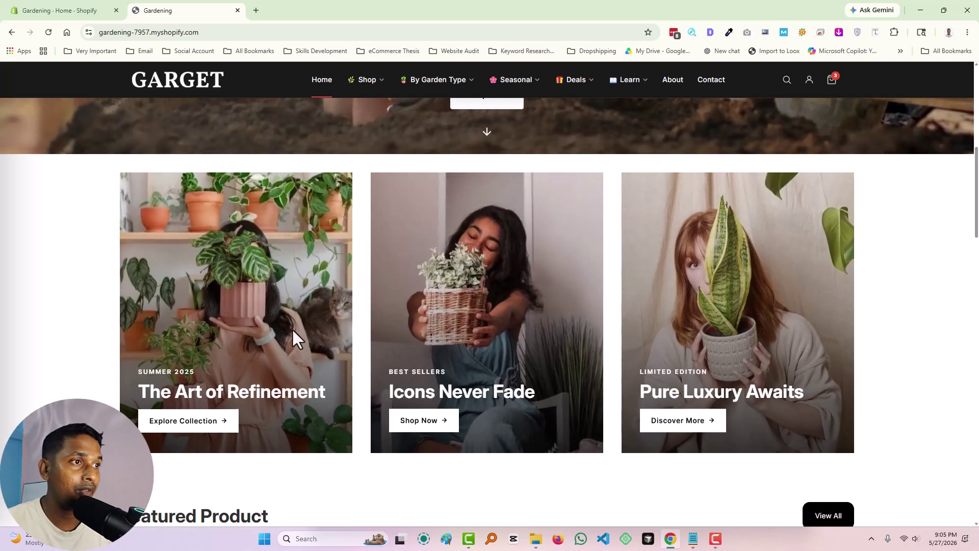
scroll(528, 308, up, 1)
scroll(529, 308, up, 5)
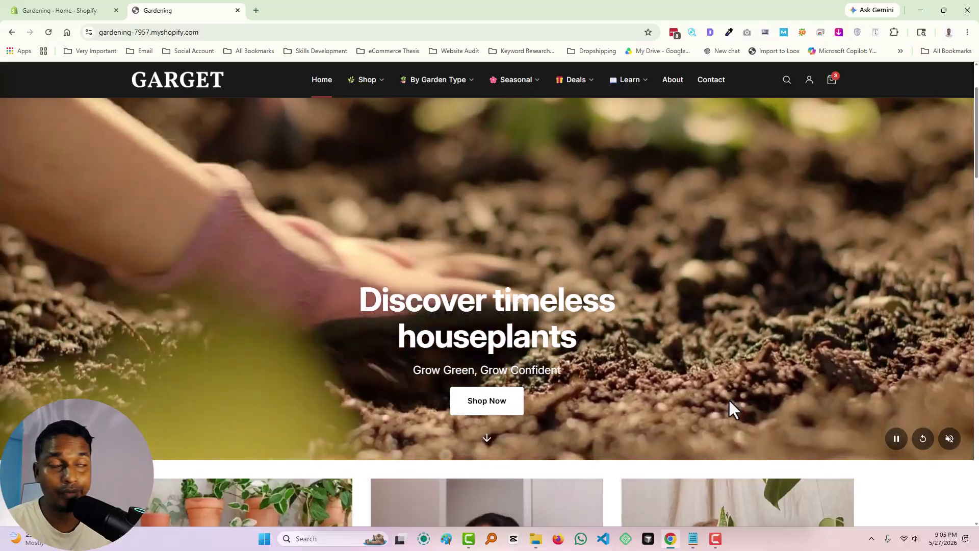
scroll(454, 257, down, 8)
scroll(456, 261, down, 3)
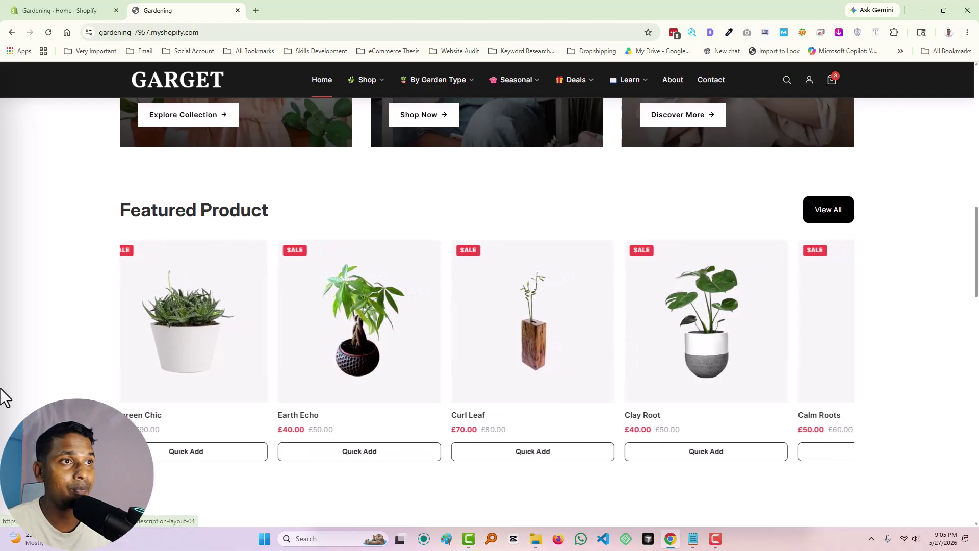
scroll(2, 385, down, 6)
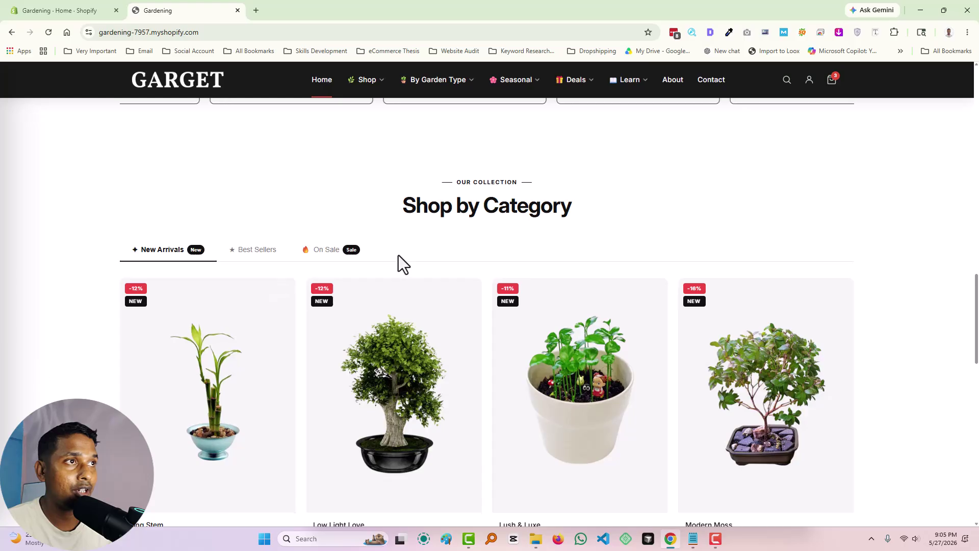
View the Best Sellers and On Sale products in the home page's Shop by Category section
scroll(473, 231, down, 1)
click(254, 201)
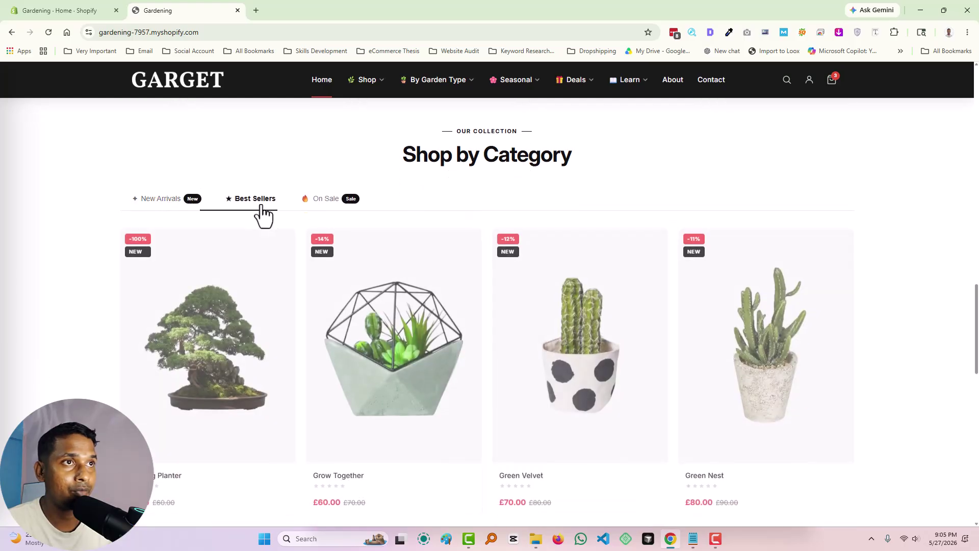
click(326, 202)
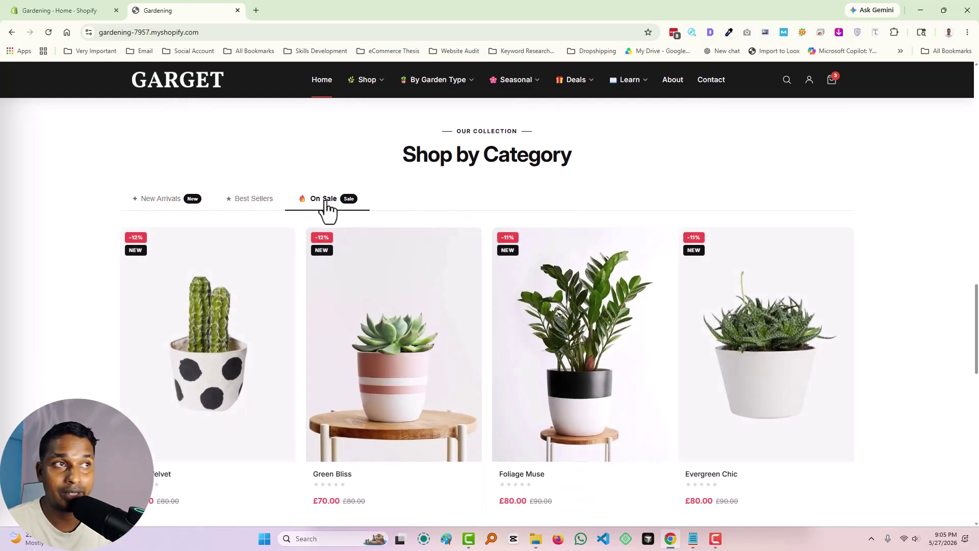
scroll(328, 212, down, 1)
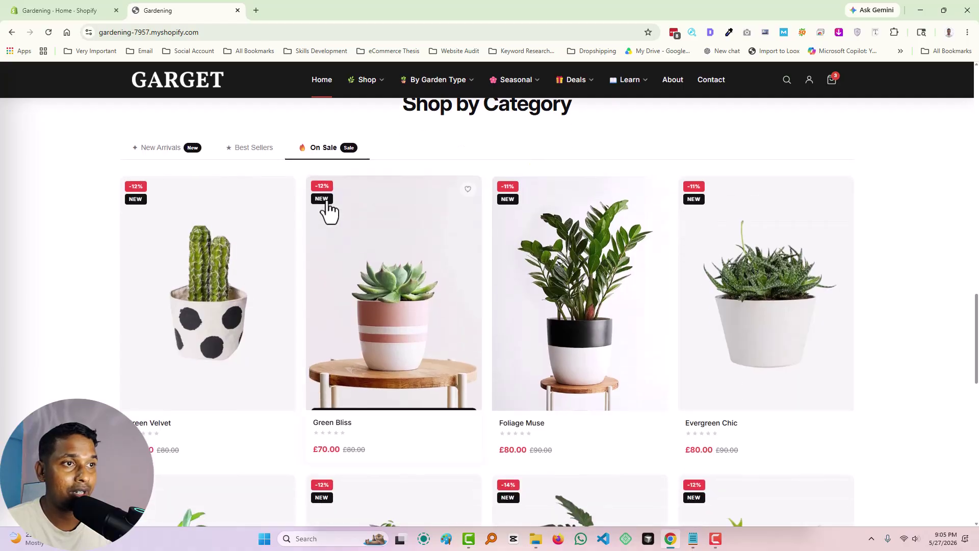
scroll(377, 317, down, 5)
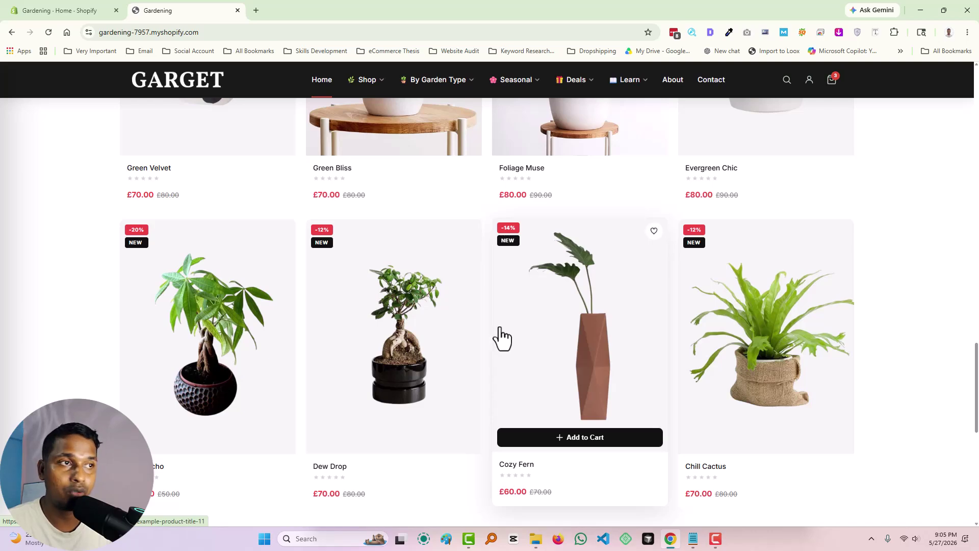
scroll(503, 336, down, 8)
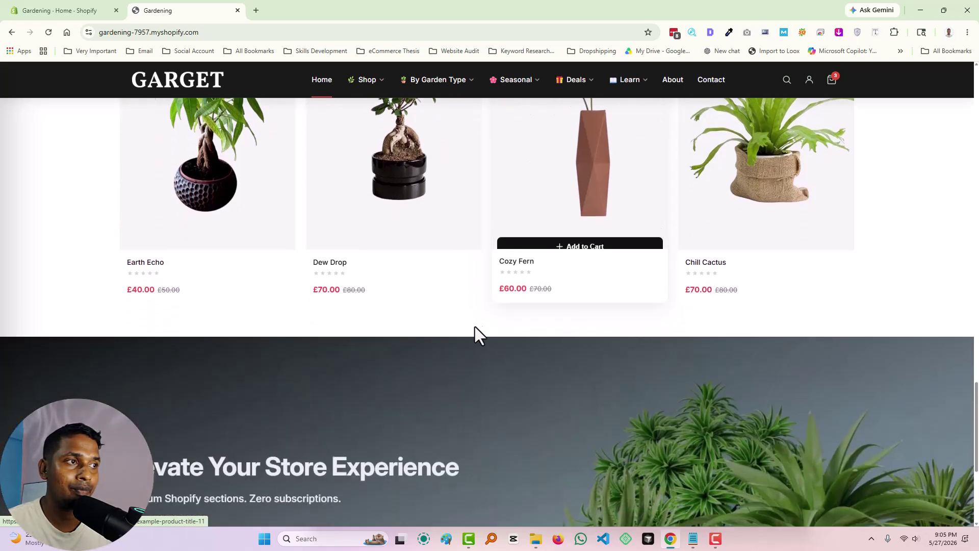
Examine the Elevate Your Store Experience banner and the footer, and return to the start of the home page
scroll(523, 304, up, 3)
scroll(520, 301, down, 3)
scroll(518, 294, up, 1)
scroll(519, 295, down, 1)
scroll(518, 295, up, 3)
scroll(519, 296, down, 3)
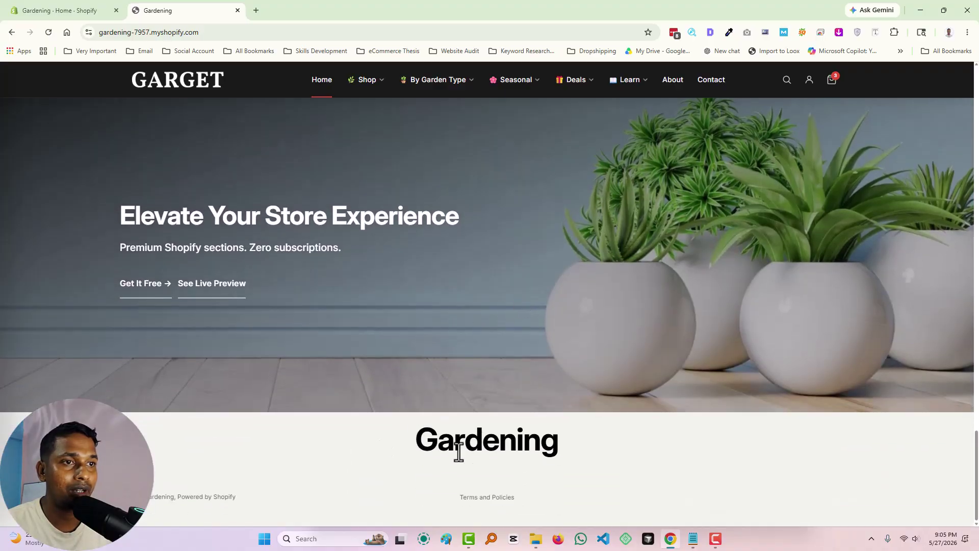
scroll(504, 474, up, 3)
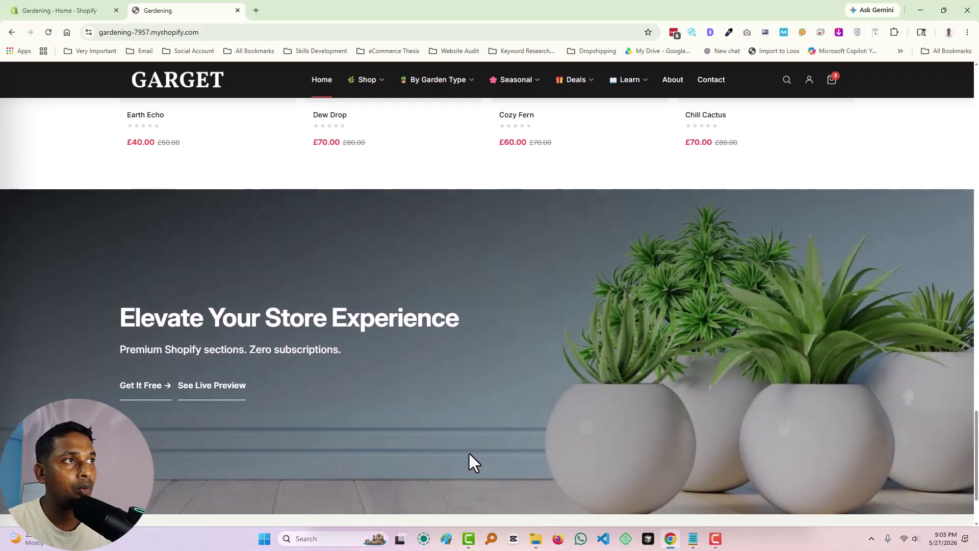
scroll(472, 461, down, 3)
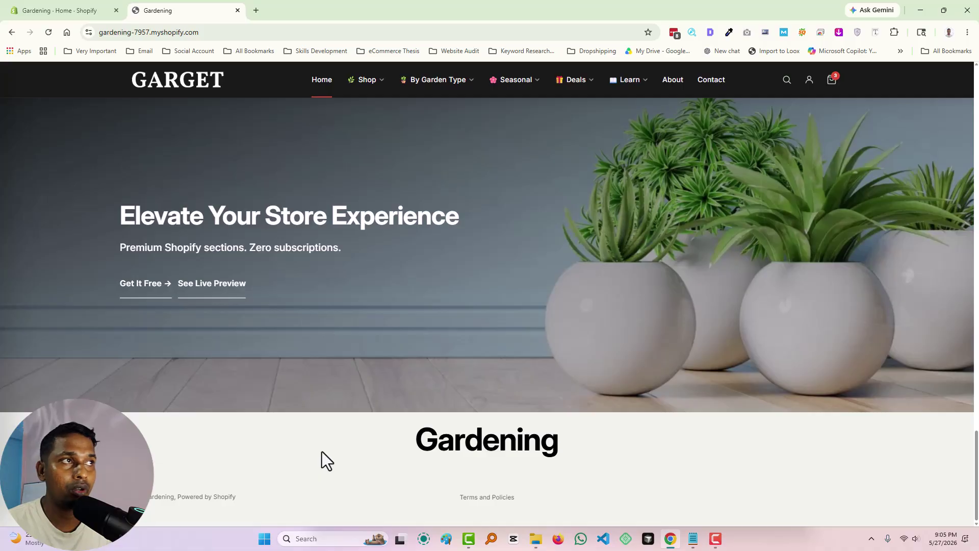
scroll(323, 451, up, 15)
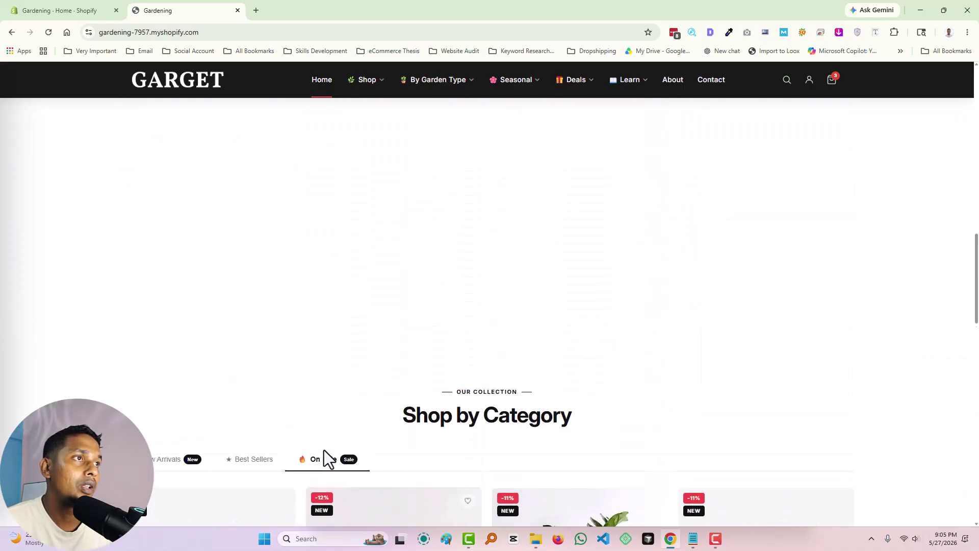
scroll(324, 449, up, 10)
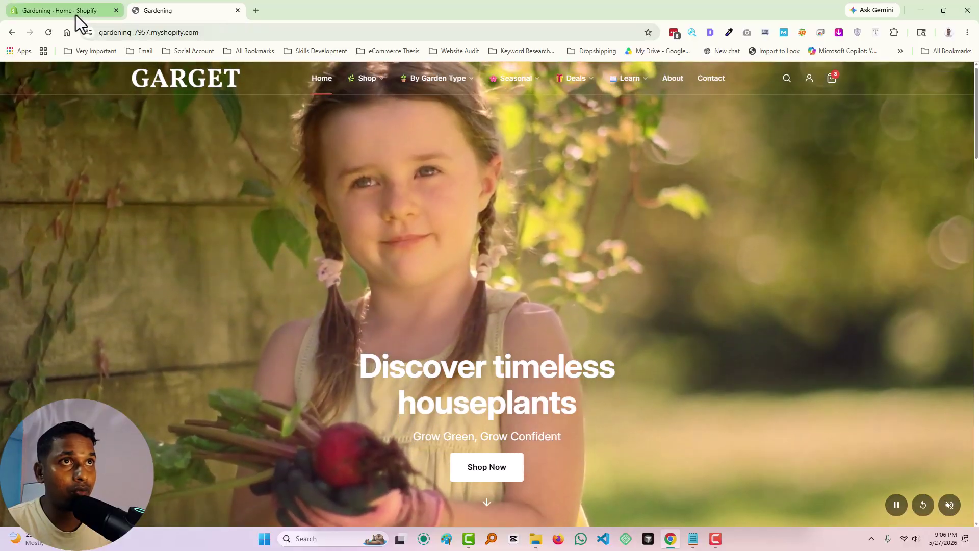
Open the Online Store themes page in the Shopify admin
click(76, 15)
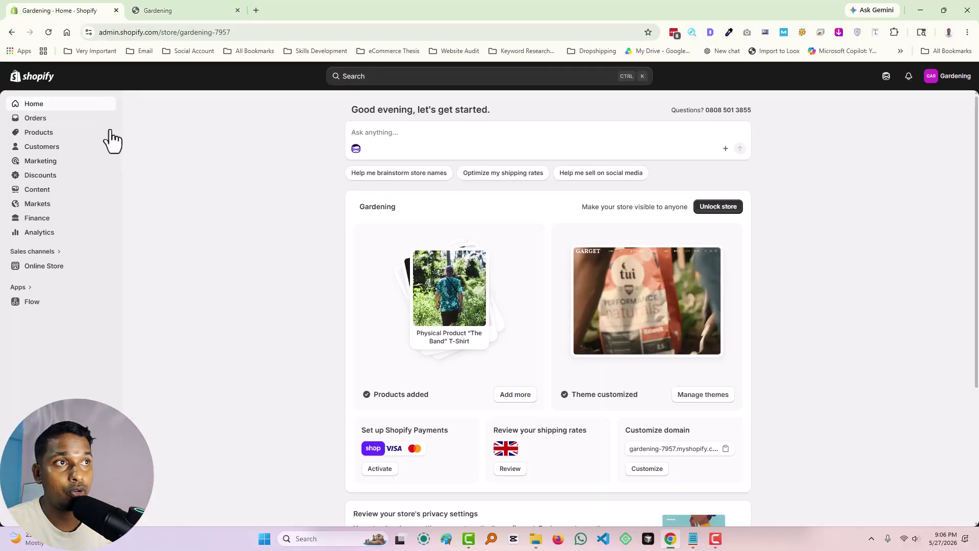
click(38, 267)
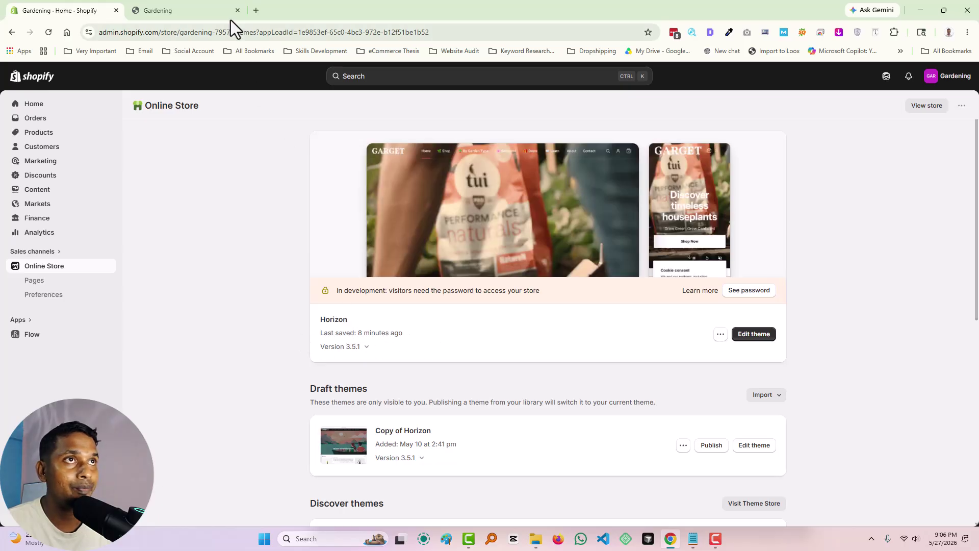
Search for "theme shopify" in a new browser tab and open the Shopify Theme Store
click(256, 10)
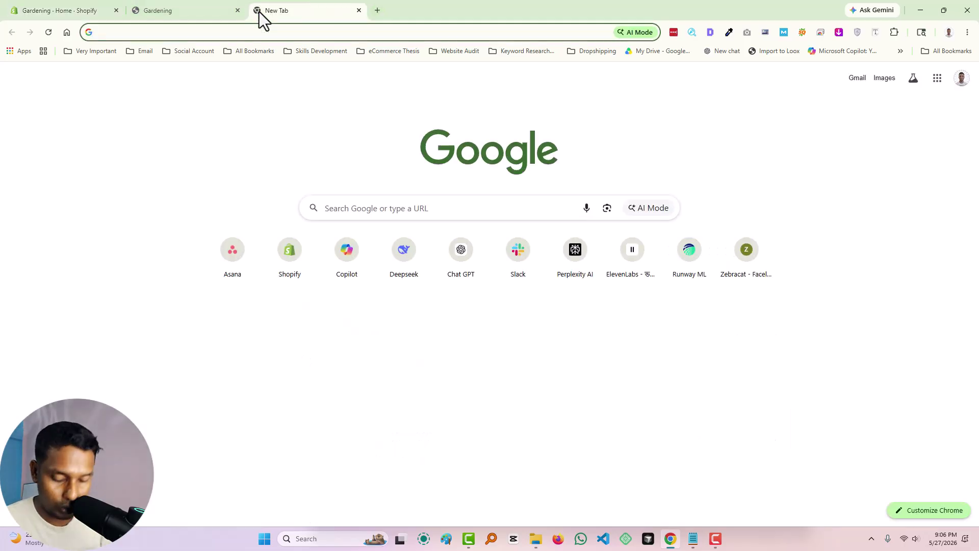
text(theme)
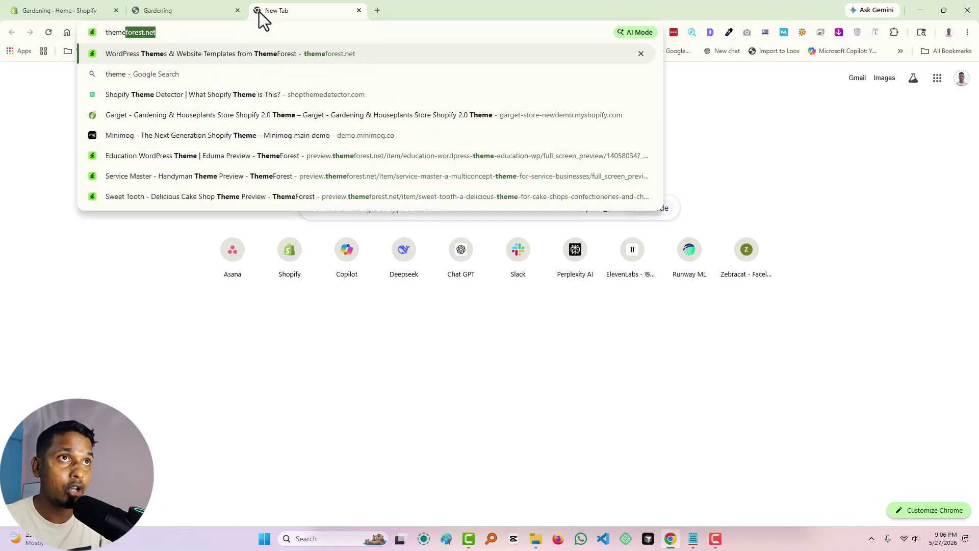
text( t)
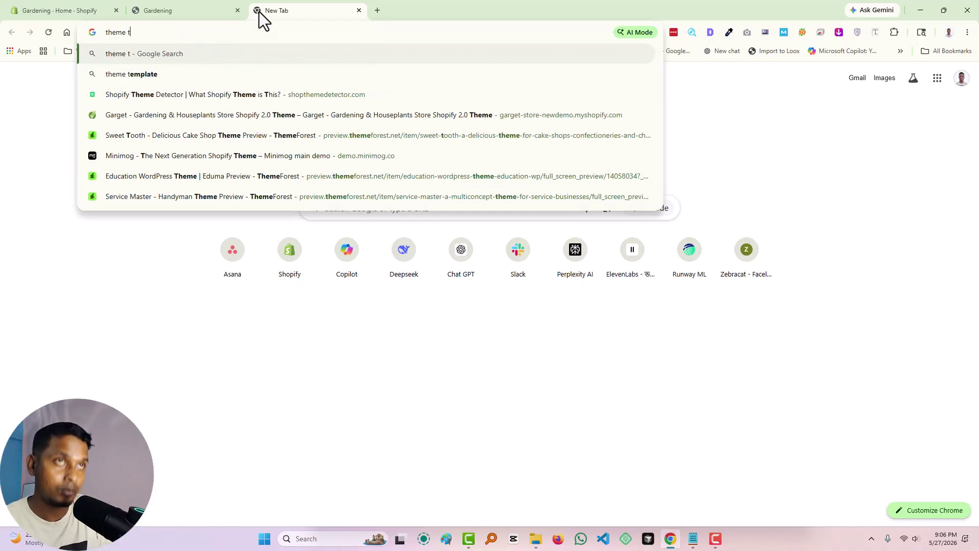
text(hopi)
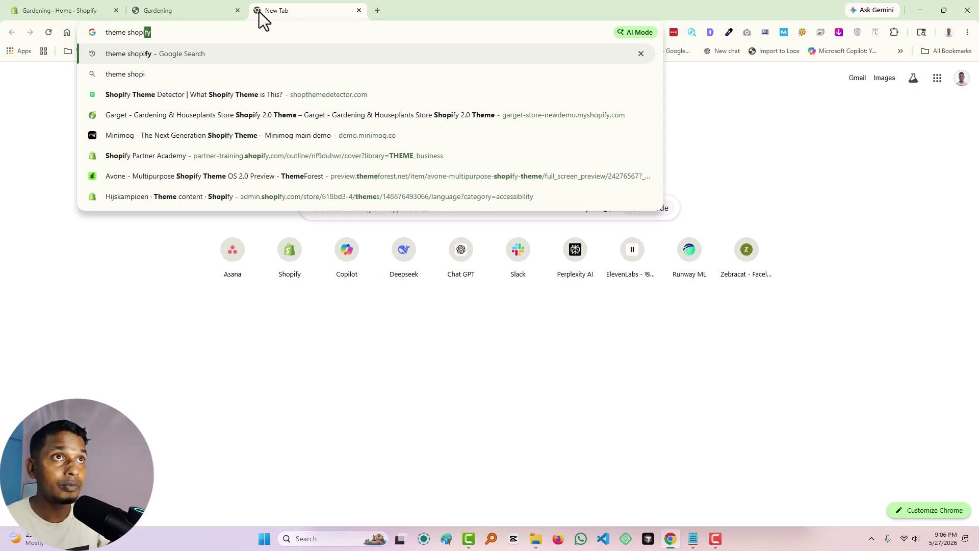
key(Return)
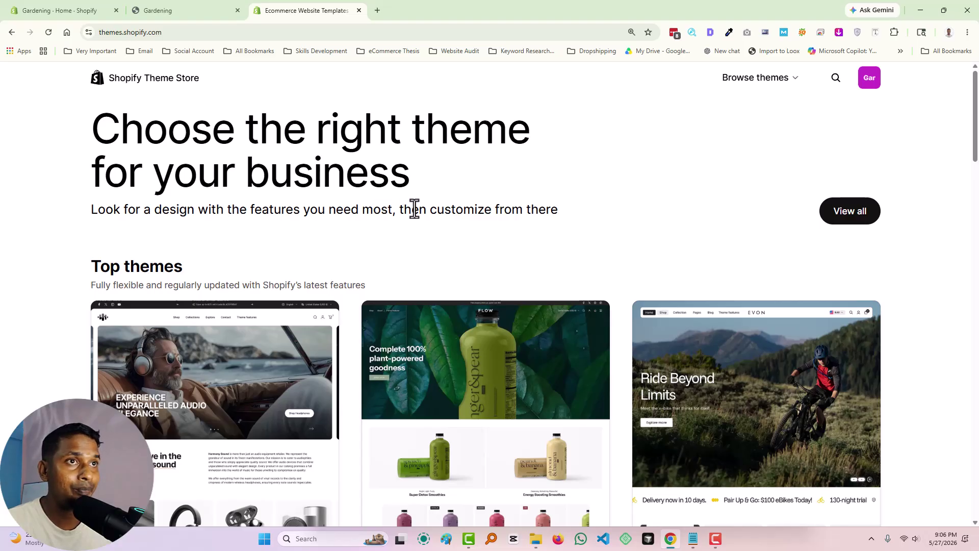
List all themes in the Theme Store filtered by the Free price option and look through them
click(853, 213)
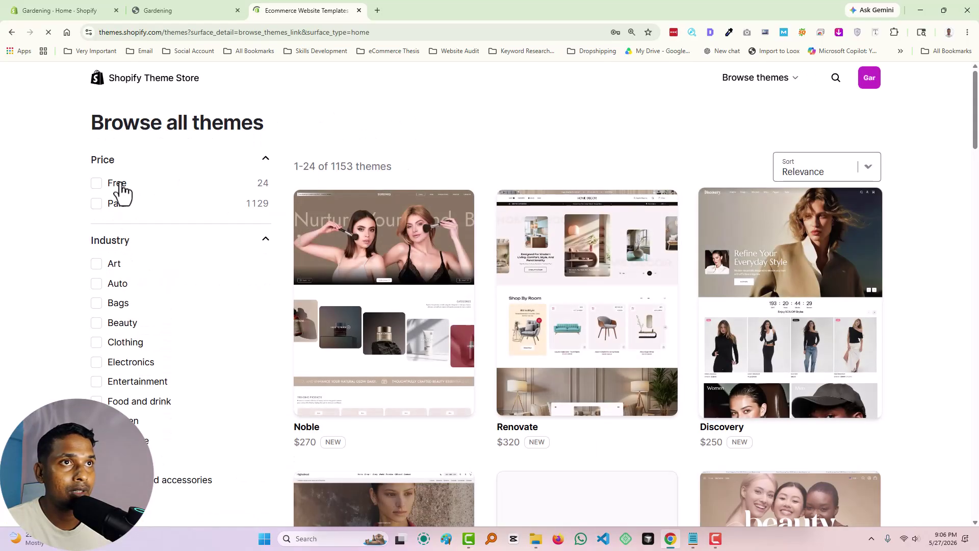
click(98, 185)
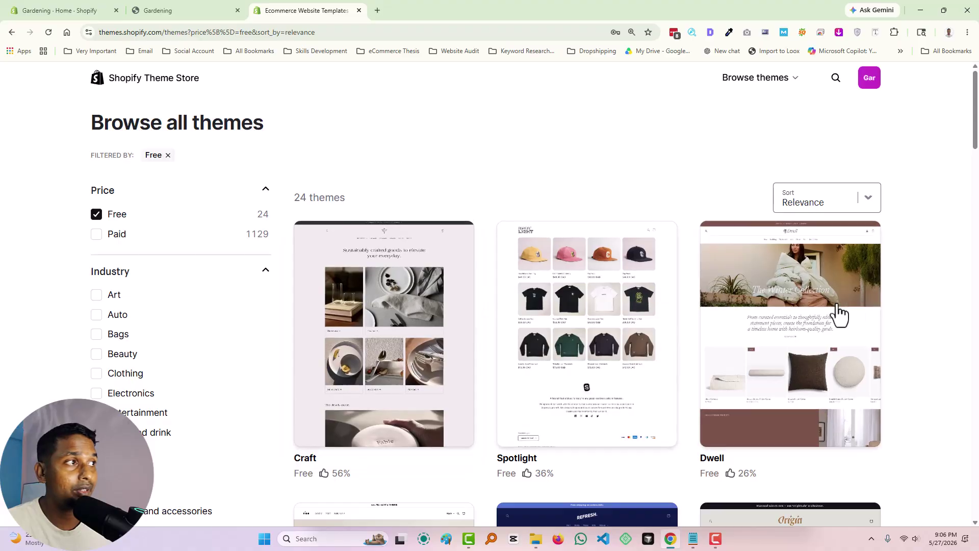
scroll(695, 300, down, 6)
scroll(586, 321, down, 11)
scroll(745, 332, down, 8)
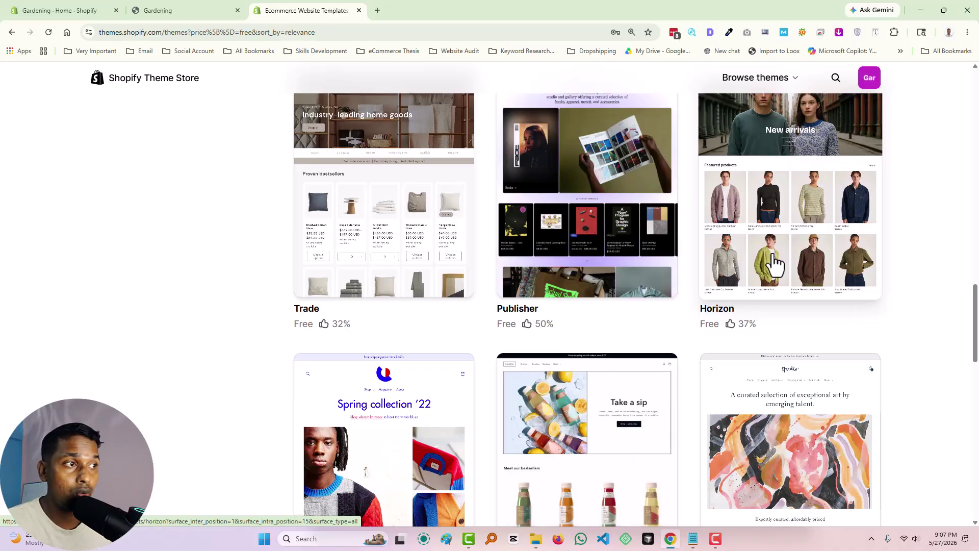
scroll(775, 264, down, 10)
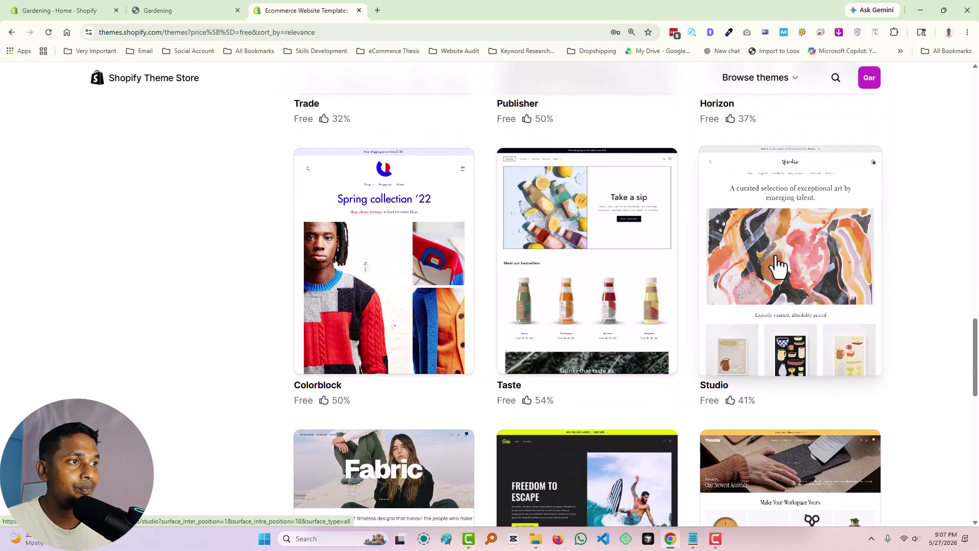
scroll(673, 263, down, 5)
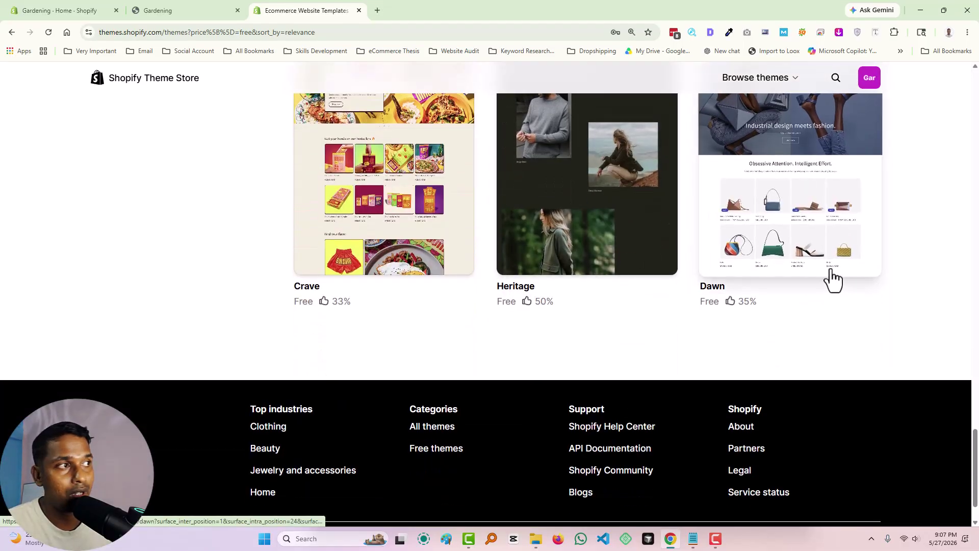
scroll(831, 279, up, 15)
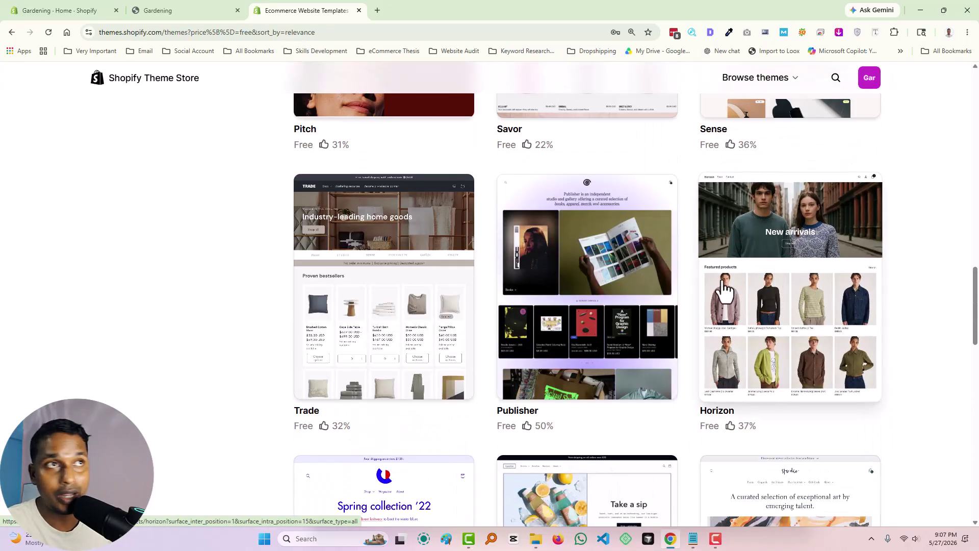
scroll(339, 258, up, 10)
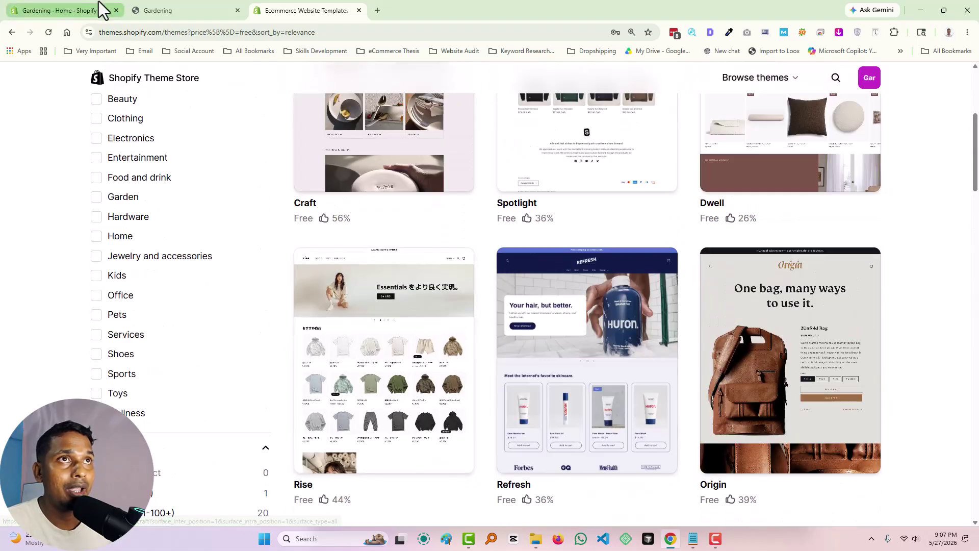
Revisit the storefront and the Online Store themes page in the admin, and return to the start of the free themes list
click(190, 9)
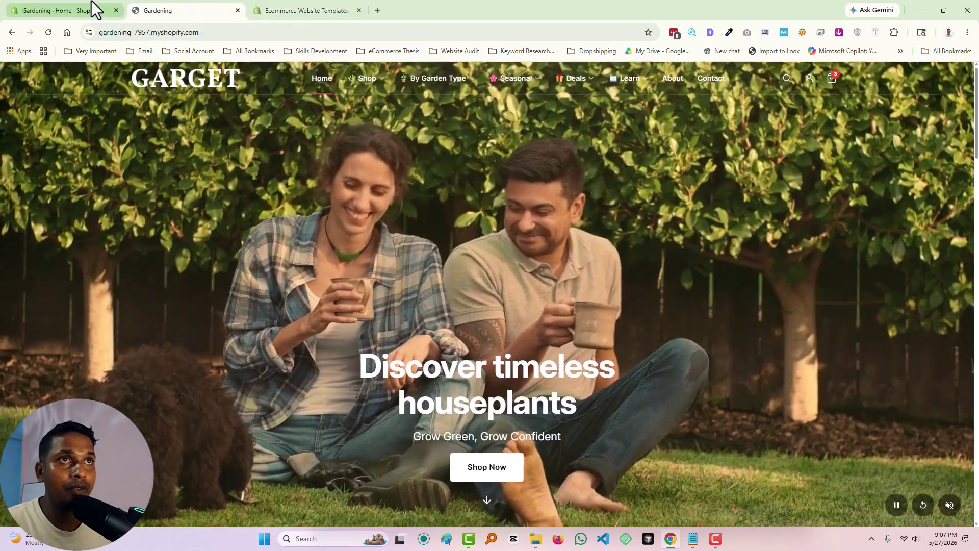
click(92, 9)
scroll(332, 265, down, 3)
scroll(388, 323, up, 3)
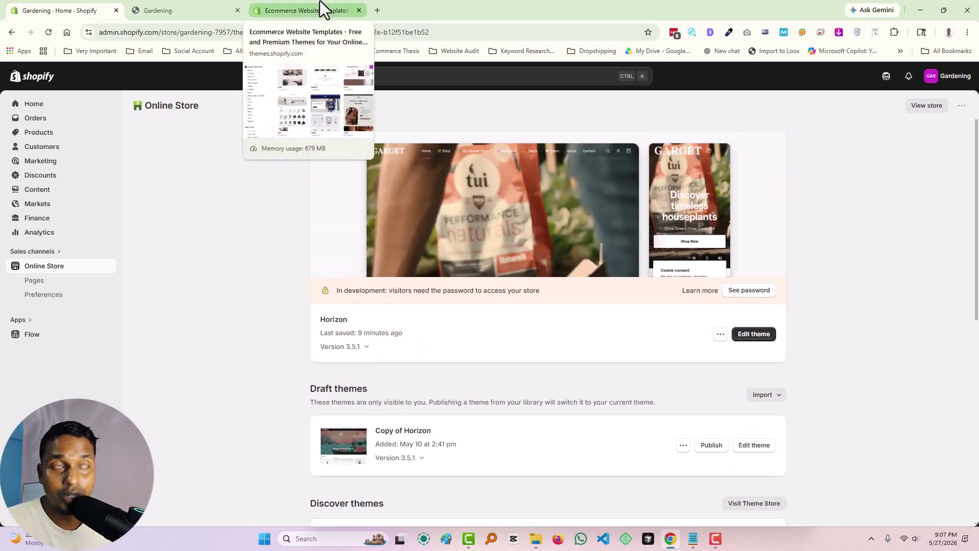
click(320, 1)
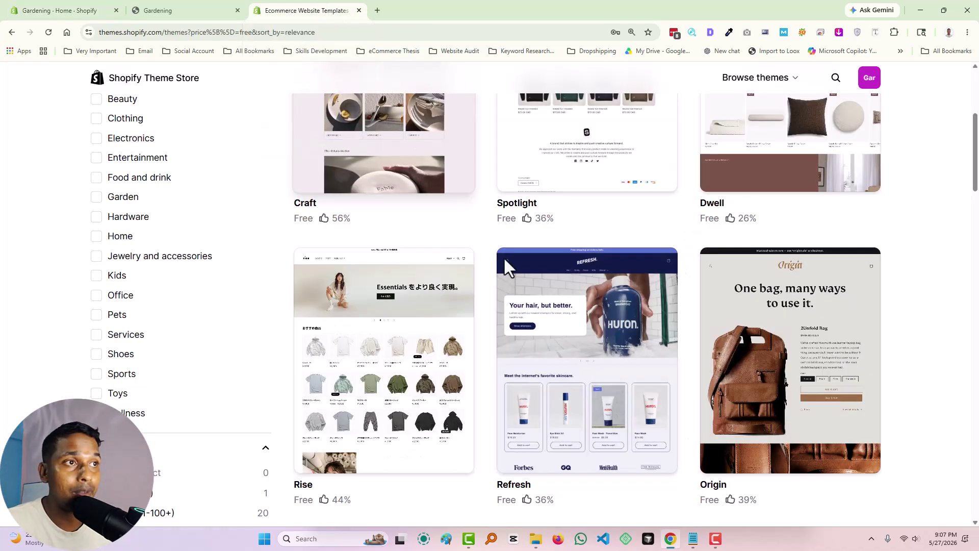
scroll(629, 360, up, 5)
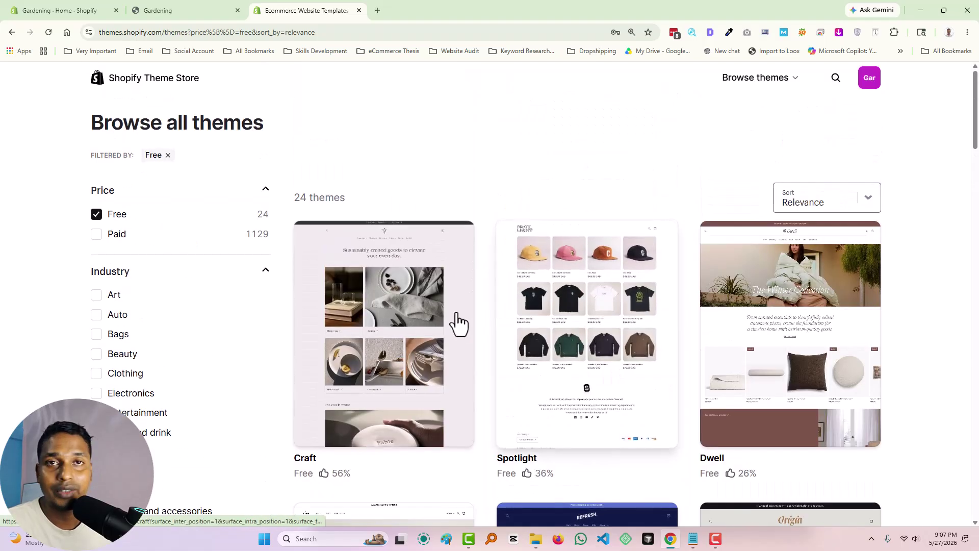
Switch the Theme Store price filter from Free to Paid and look through the listed themes and their prices
click(97, 214)
click(100, 204)
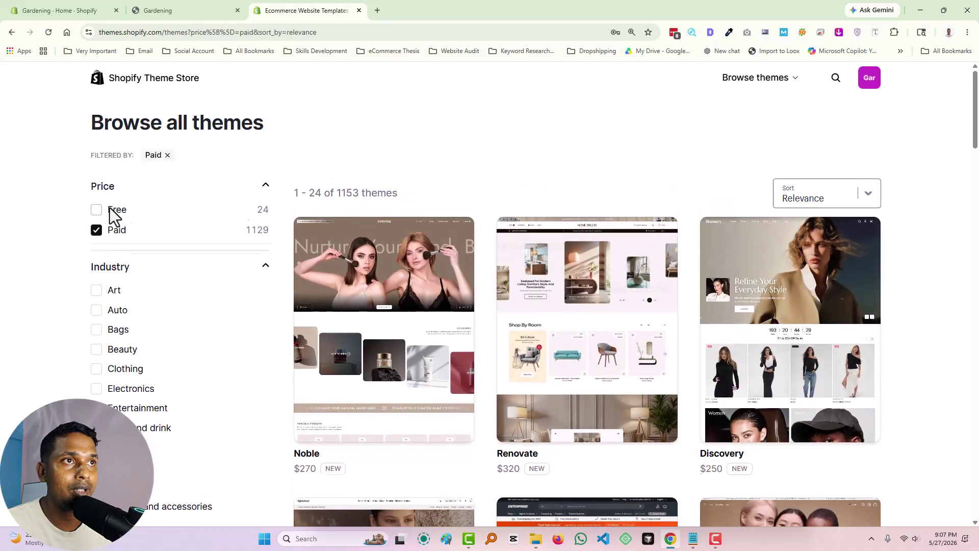
scroll(852, 313, down, 2)
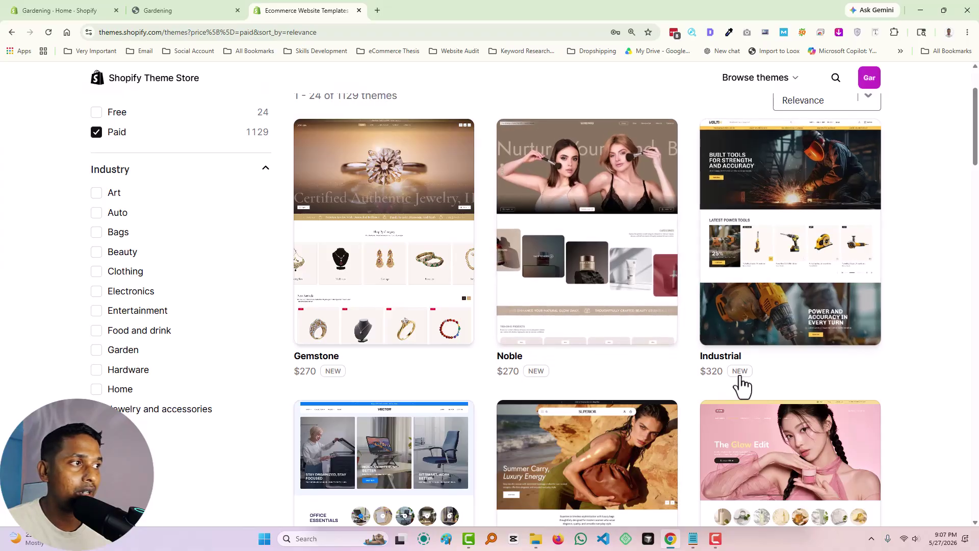
scroll(743, 386, down, 5)
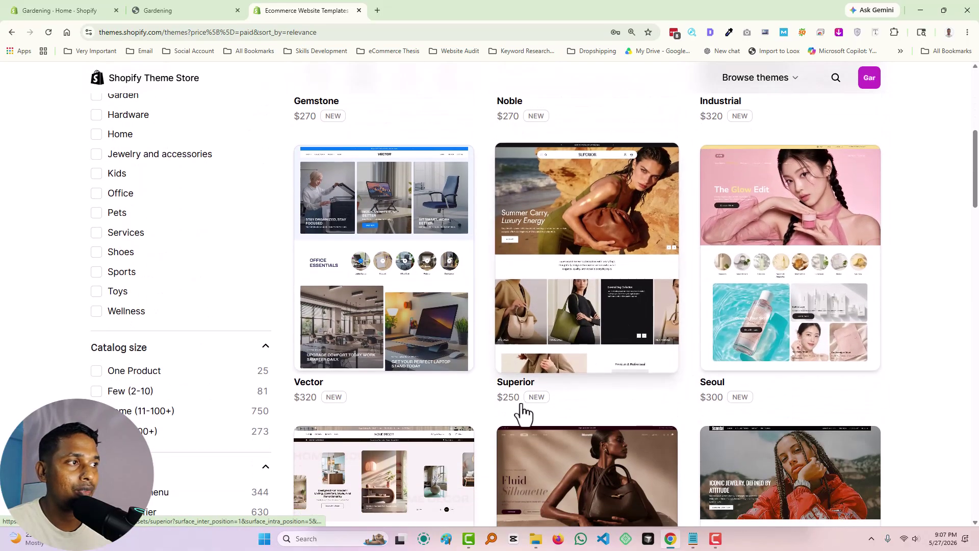
scroll(313, 378, down, 5)
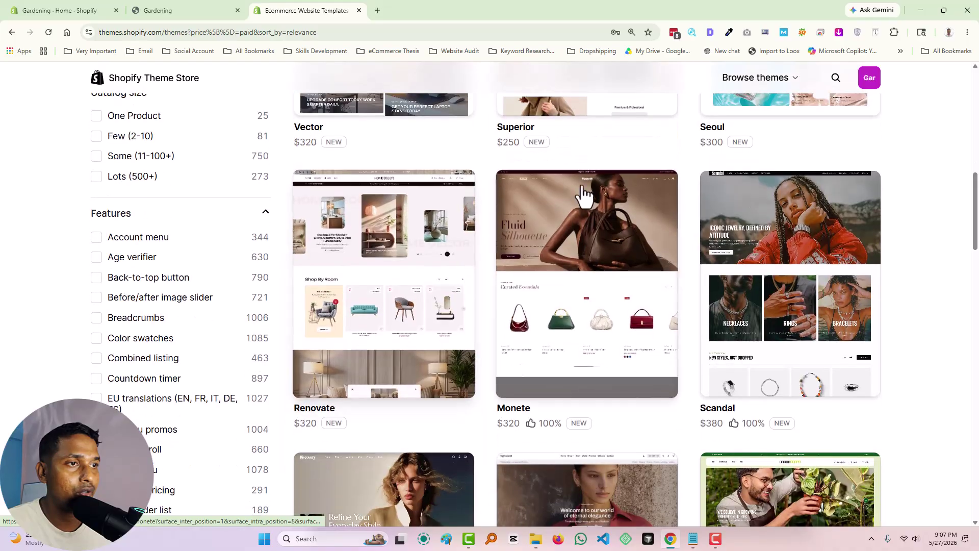
scroll(706, 404, down, 6)
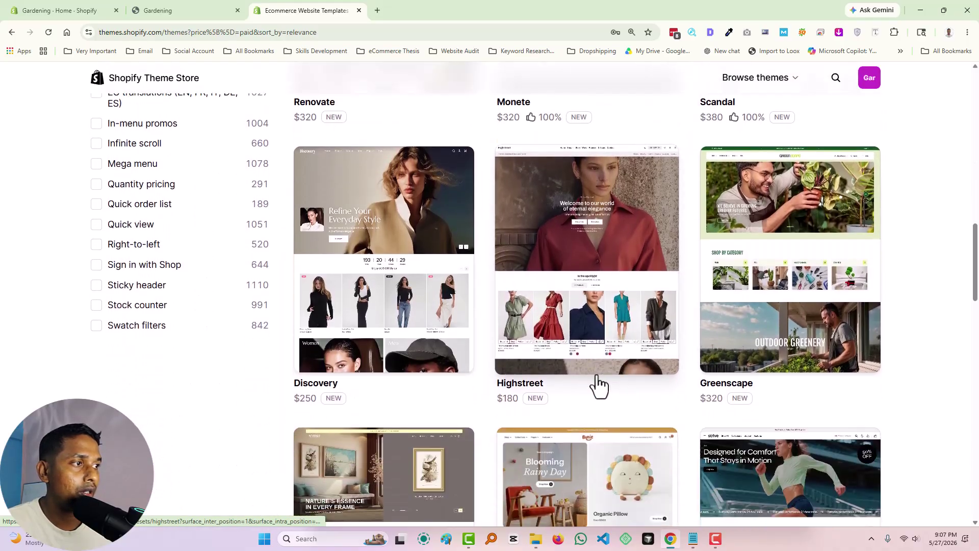
scroll(414, 405, up, 17)
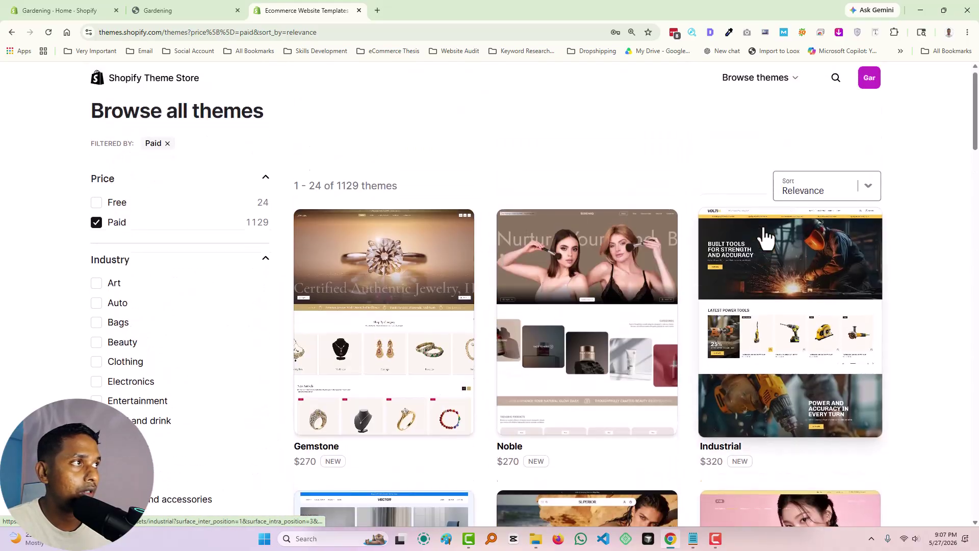
Sort the paid themes by Price: high to low and examine the most expensive ones
click(803, 205)
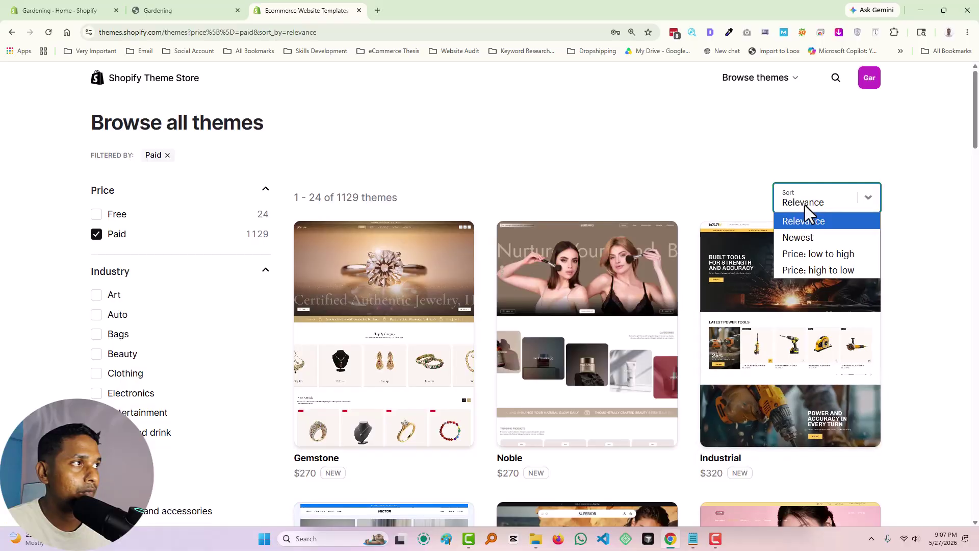
click(826, 270)
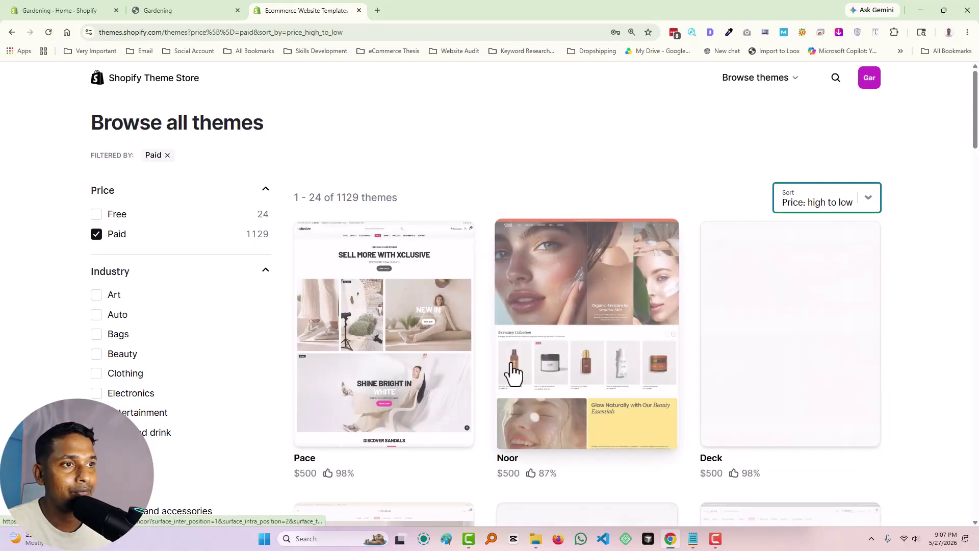
scroll(419, 396, down, 2)
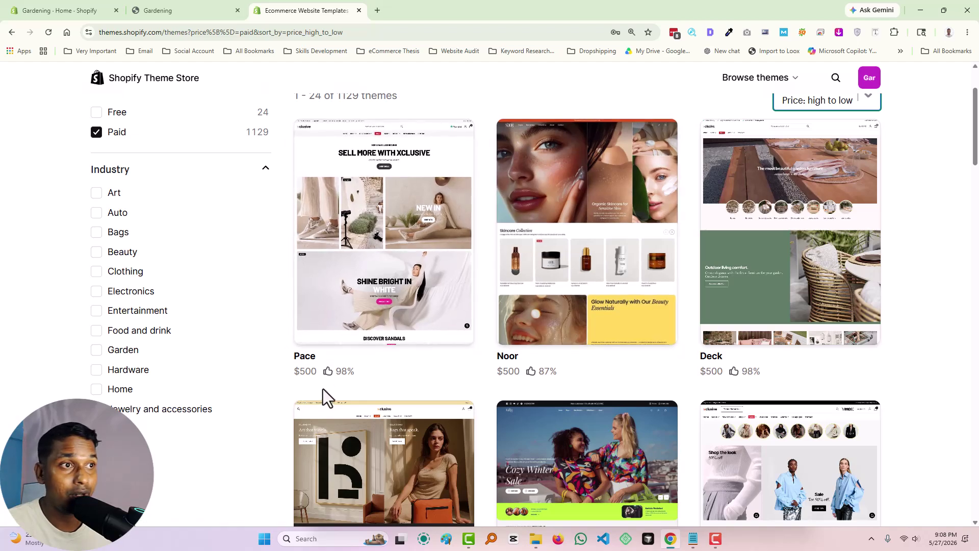
scroll(372, 383, up, 2)
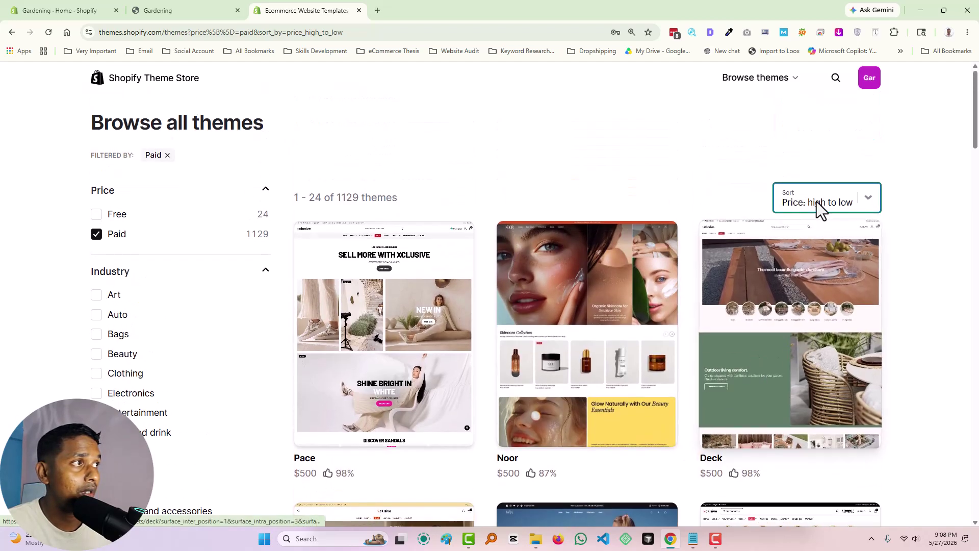
Sort the paid themes by Price: low to high and look through the cheapest ones
click(819, 199)
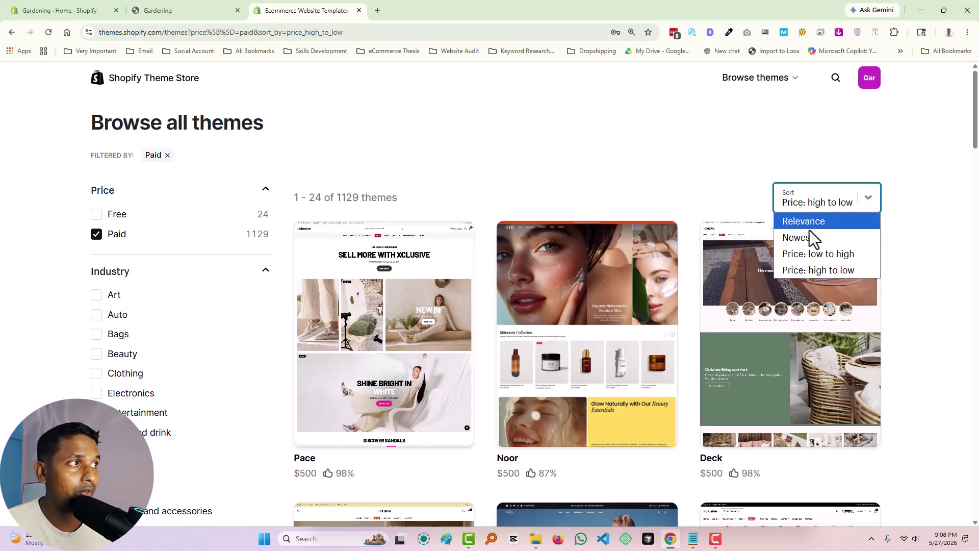
click(810, 257)
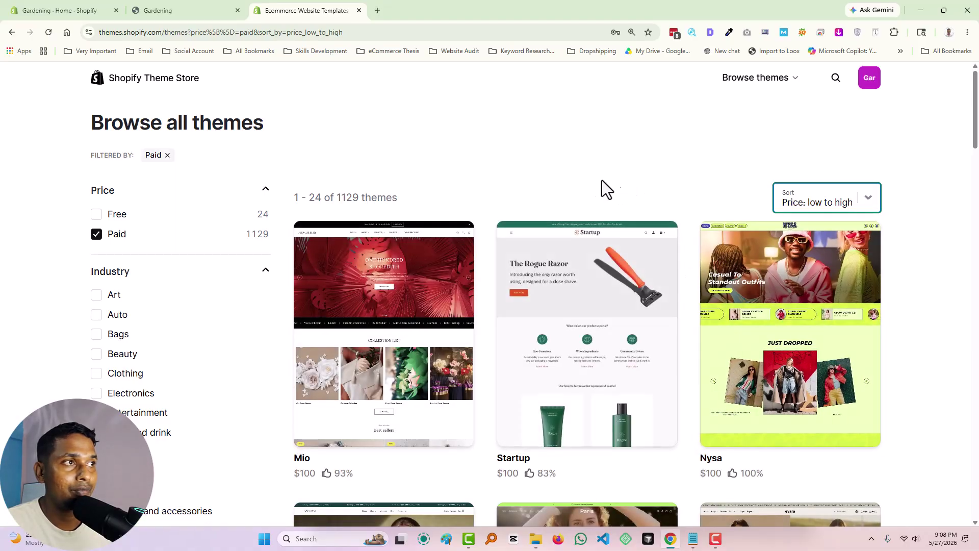
click(843, 197)
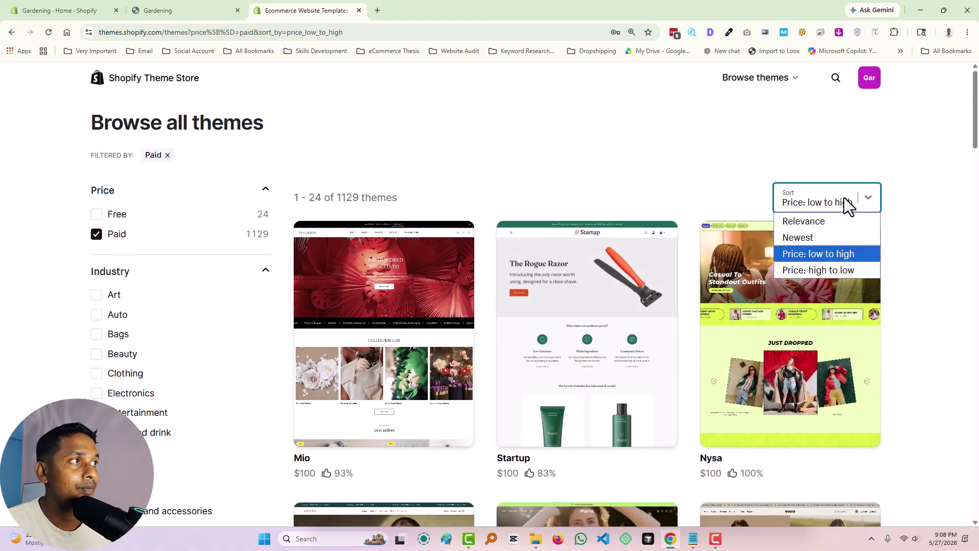
click(617, 174)
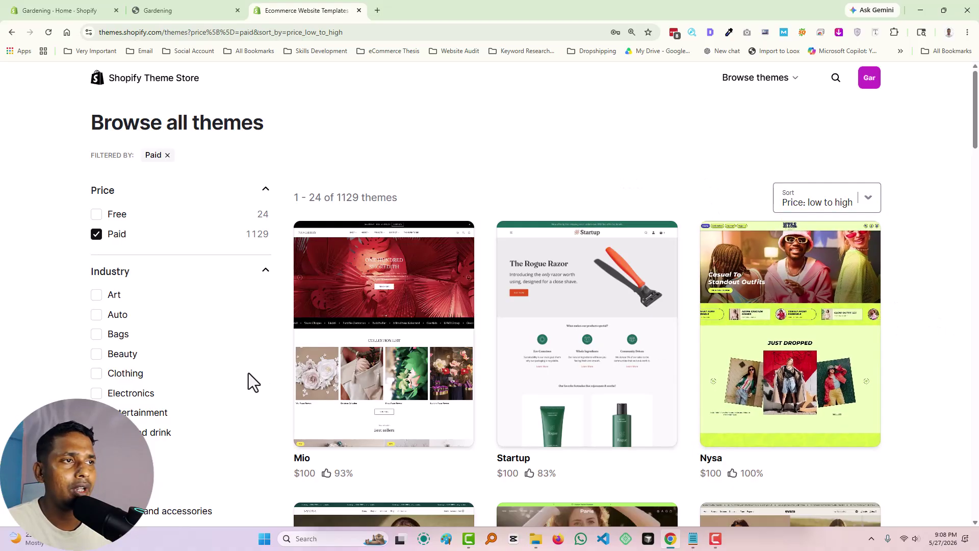
scroll(614, 350, down, 4)
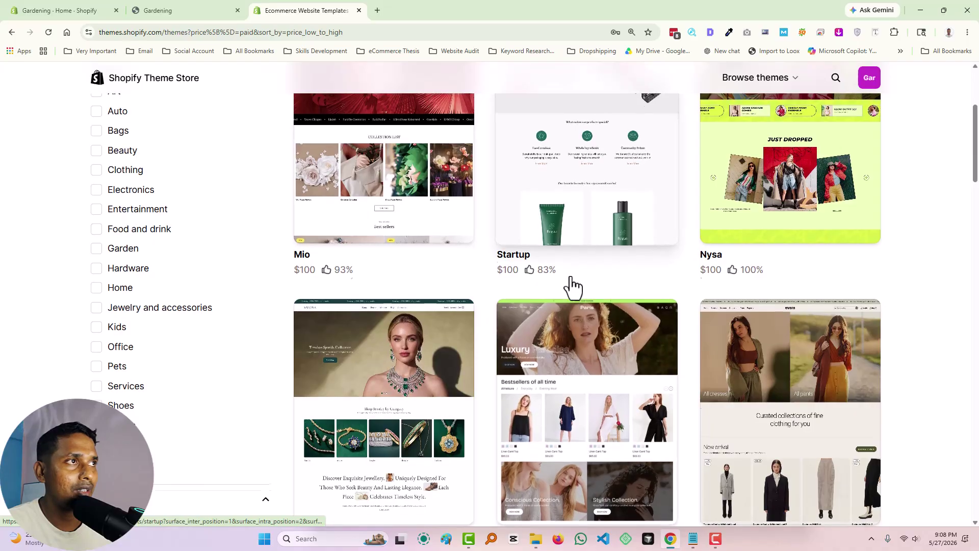
scroll(755, 344, up, 3)
scroll(754, 344, down, 4)
scroll(484, 323, up, 5)
Set the paid themes' sorting back to Price: high to low and return to the store's themes page in the admin
click(798, 193)
click(803, 270)
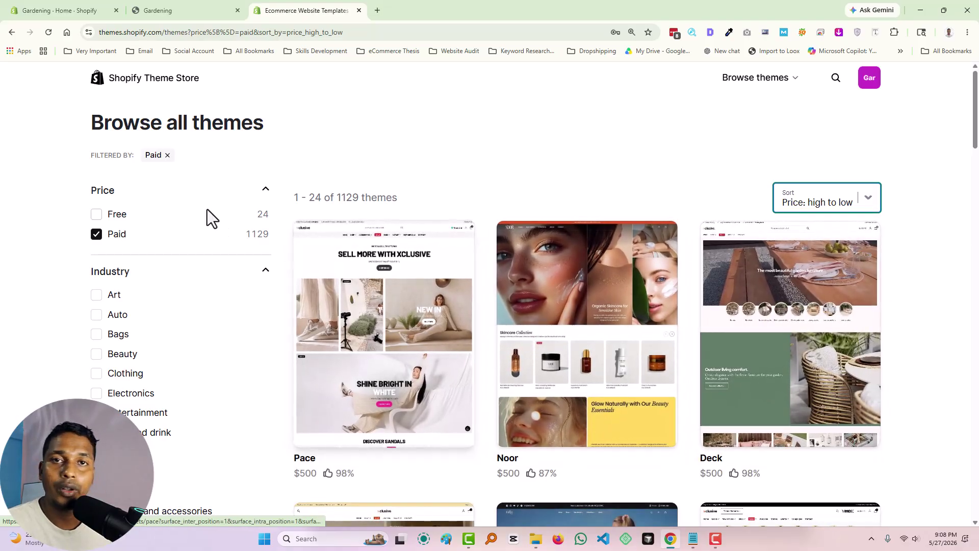
mouse_move(56, 2)
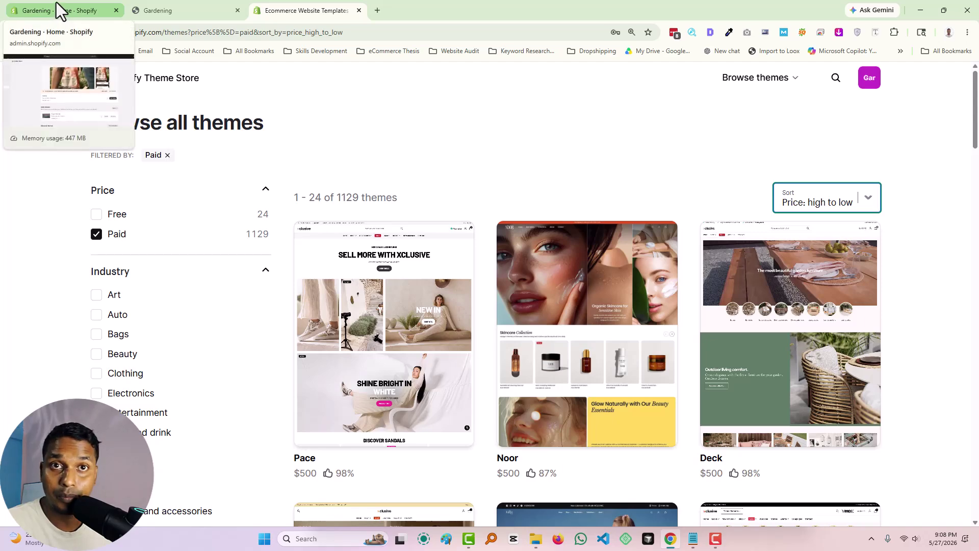
click(56, 2)
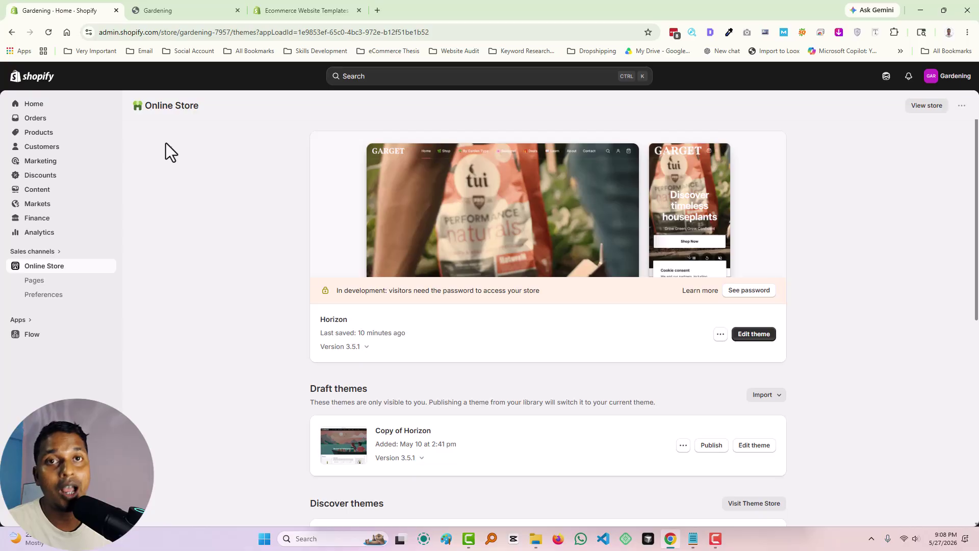
Examine the gardening storefront's home page from the hero video through the featured products and product grid, and return to its start
click(218, 8)
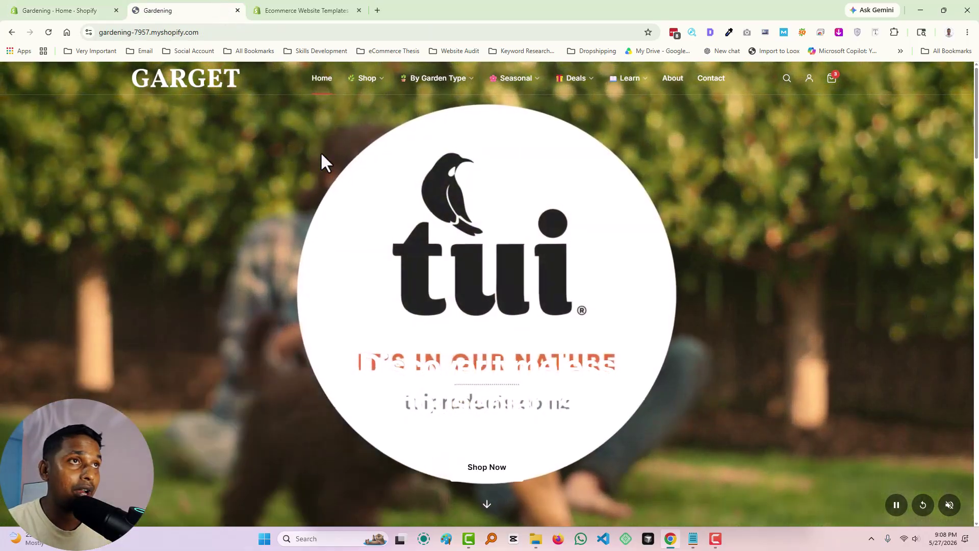
scroll(642, 230, down, 5)
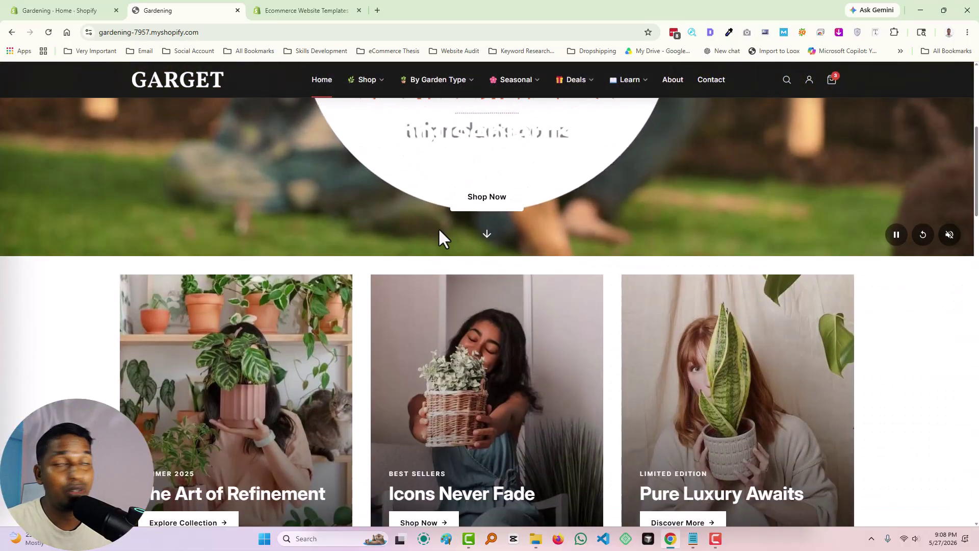
scroll(428, 232, down, 6)
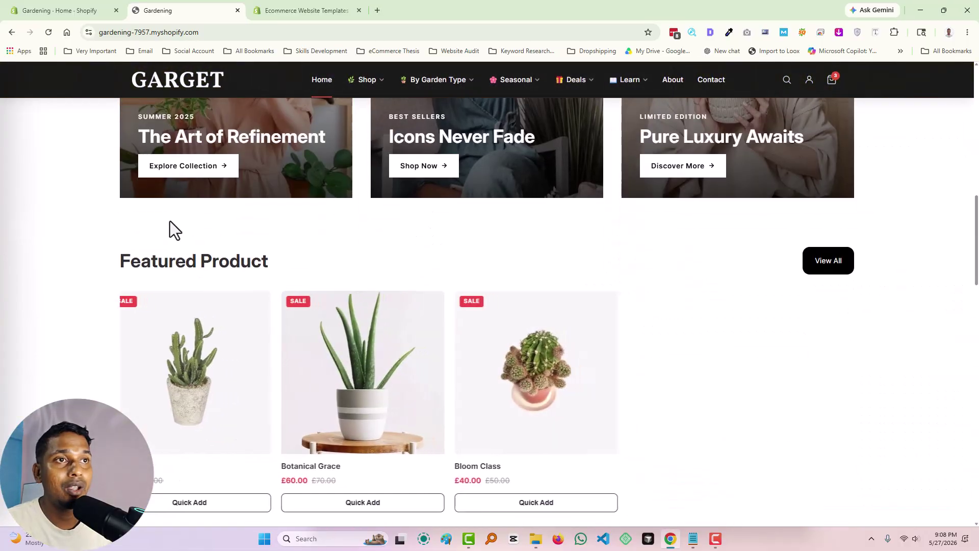
scroll(177, 228, down, 6)
scroll(411, 256, down, 13)
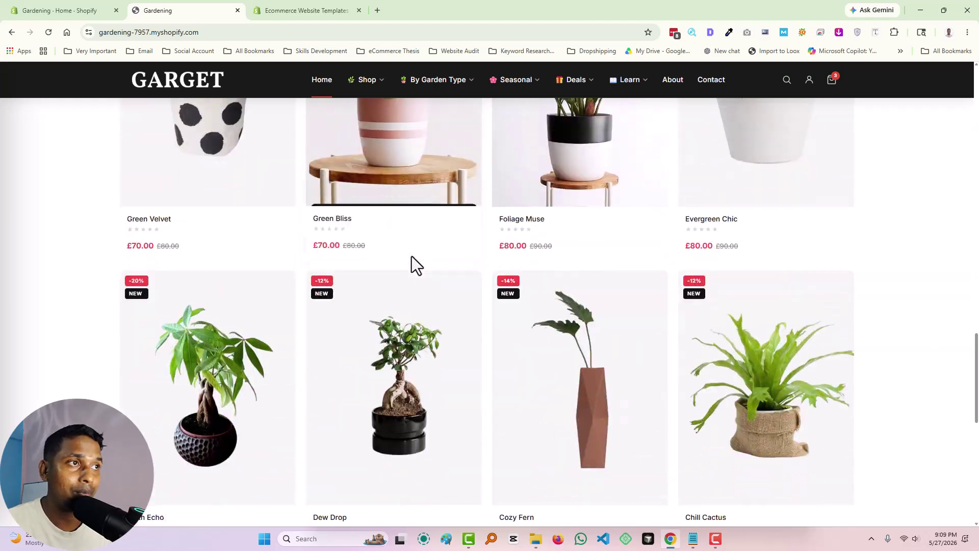
scroll(411, 249, down, 3)
scroll(272, 204, up, 20)
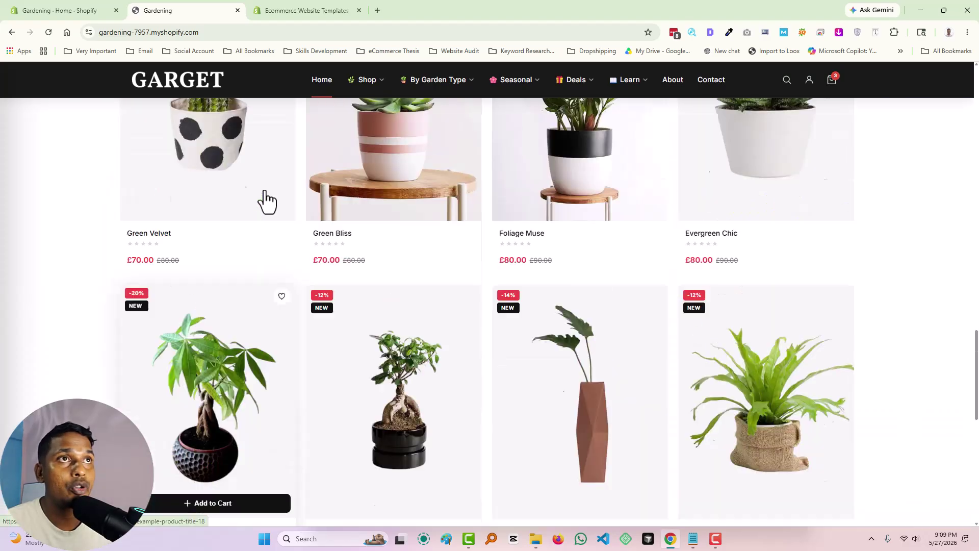
scroll(355, 211, up, 3)
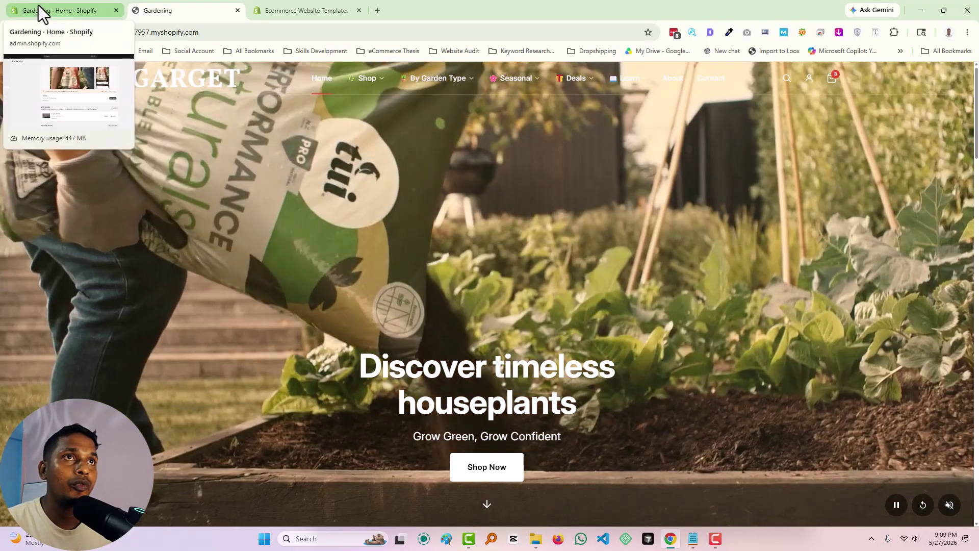
Visit partners.shopify.com in a new browser tab from the admin and close that tab again
click(38, 7)
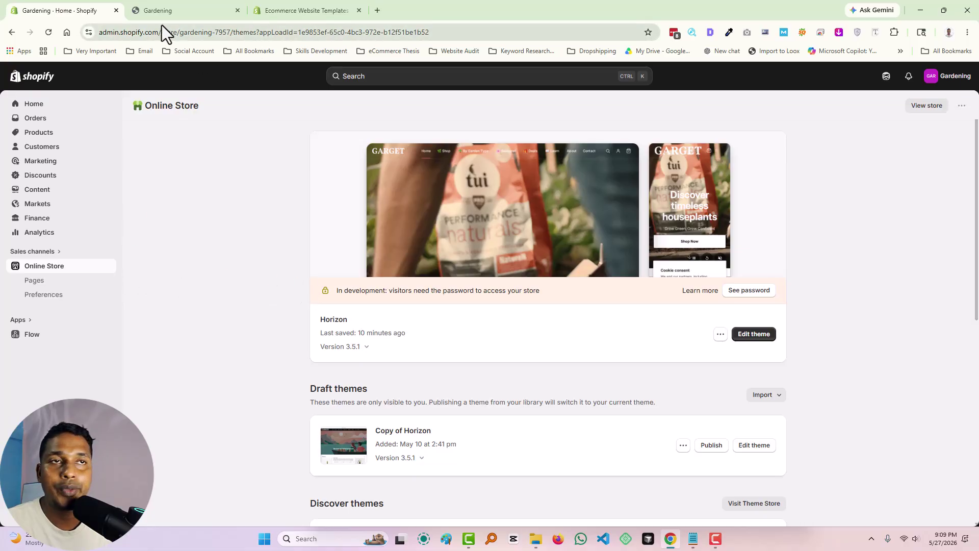
click(378, 11)
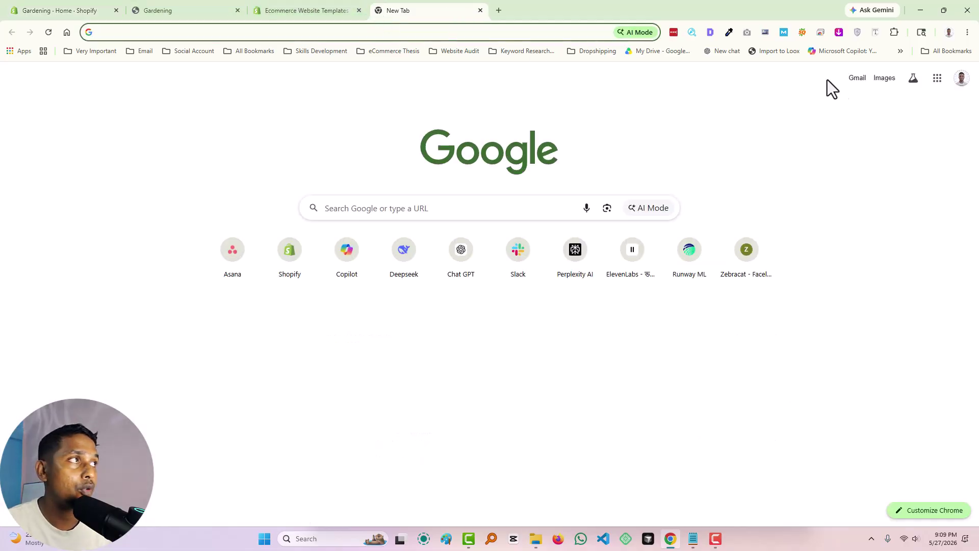
text(pa)
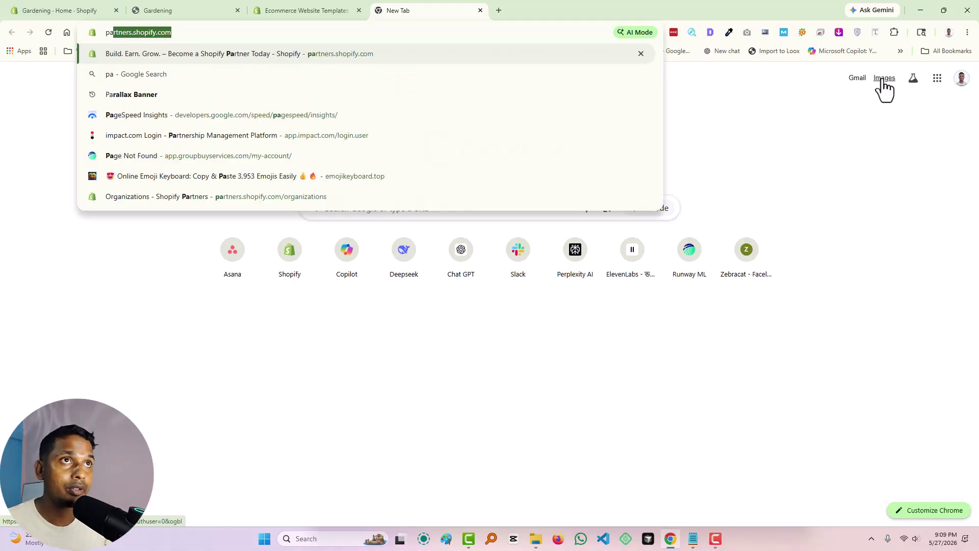
key(Return)
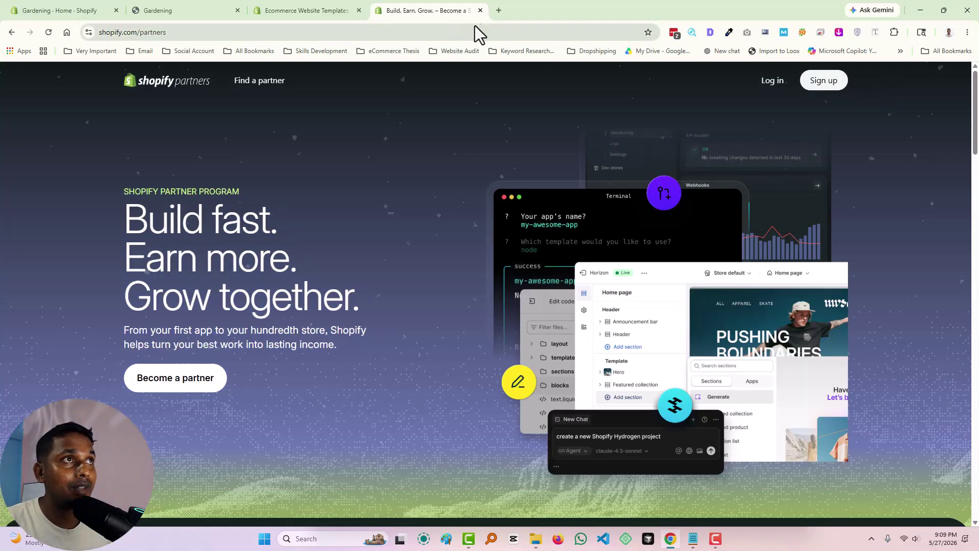
click(479, 11)
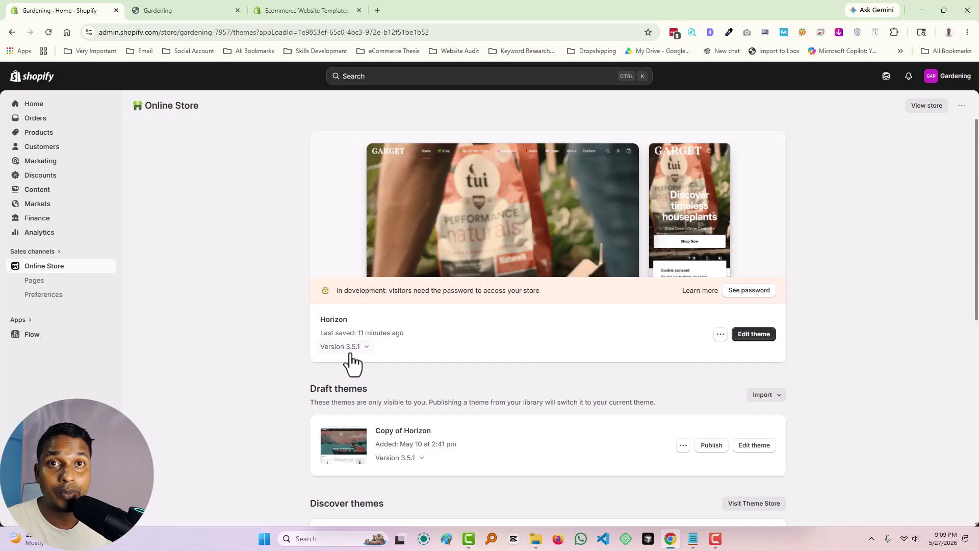
Look over the draft and Discover themes sections, reopening the Online Store themes page by way of the admin home
scroll(407, 354, down, 3)
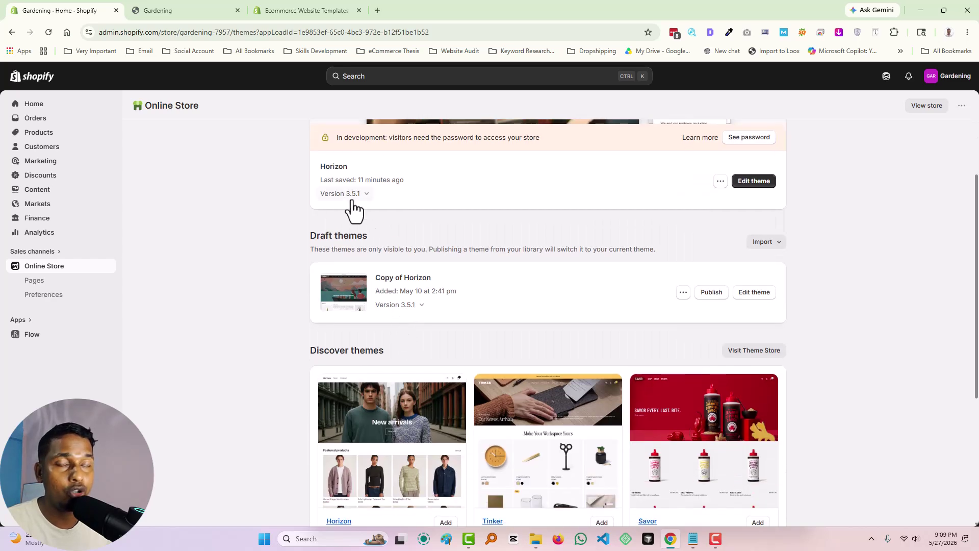
scroll(453, 252, down, 4)
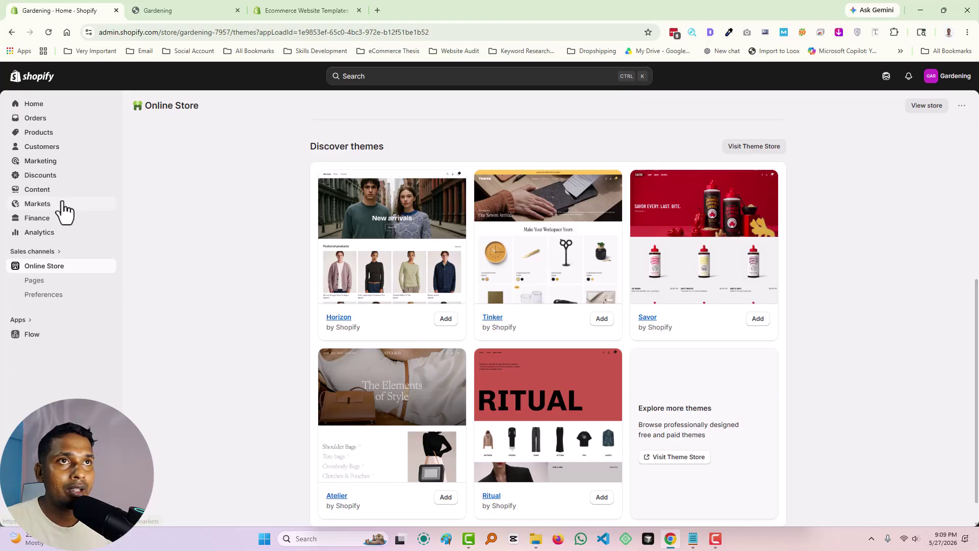
click(37, 107)
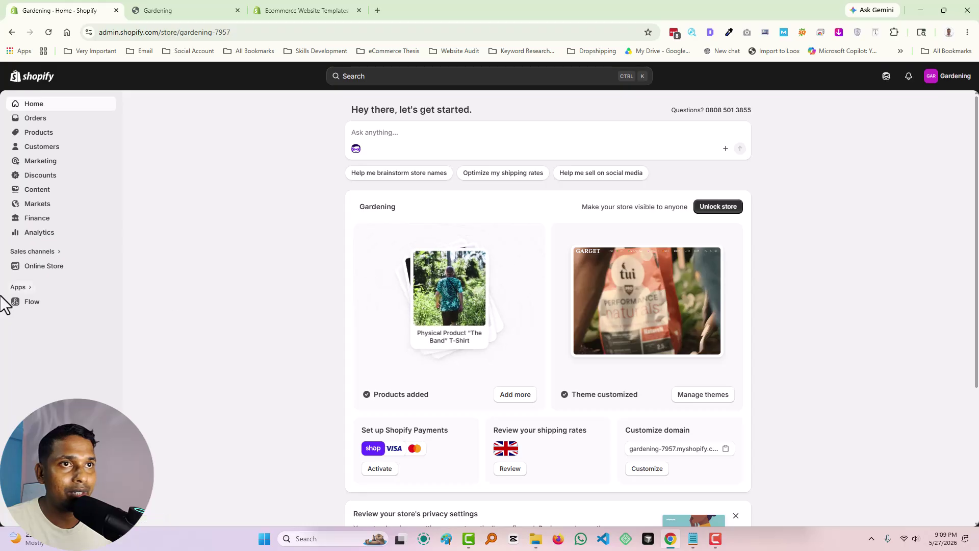
click(47, 268)
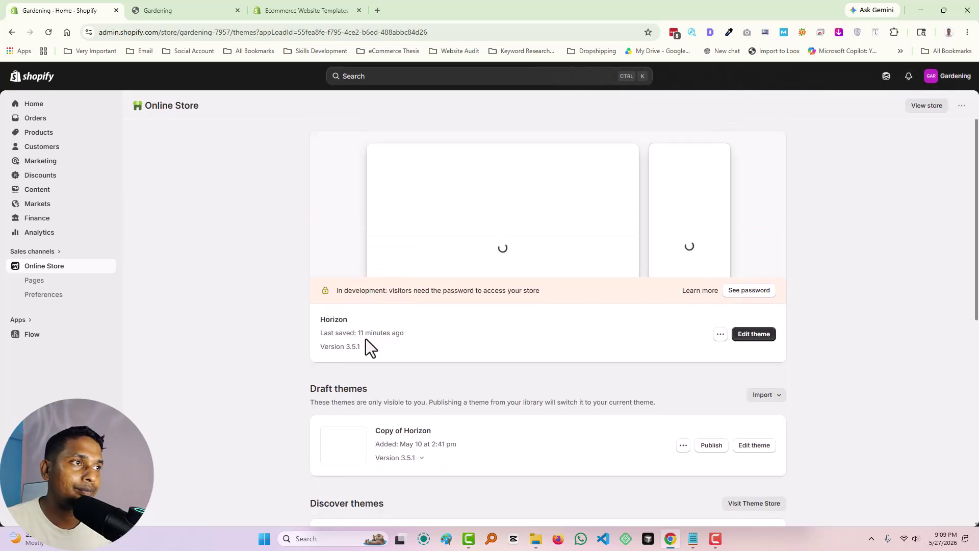
scroll(399, 473, down, 5)
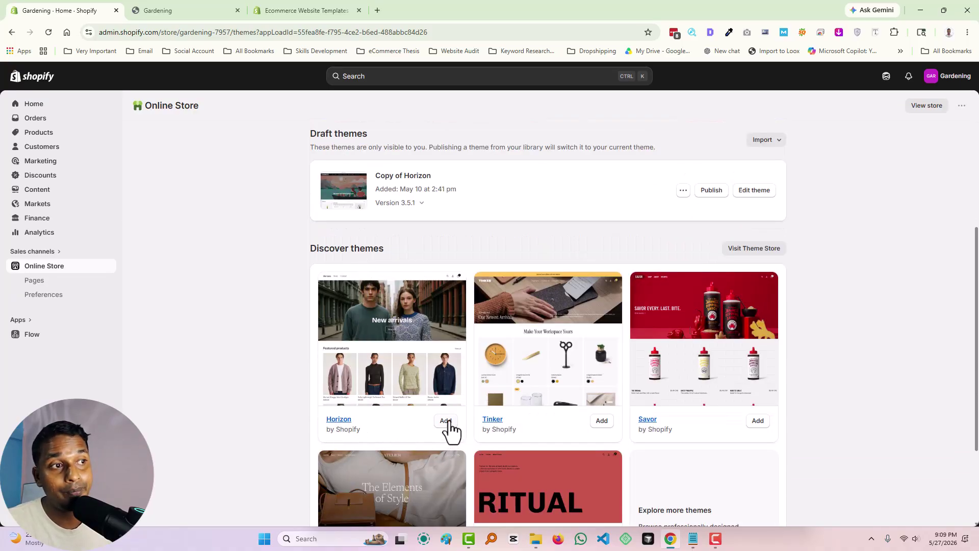
scroll(438, 436, up, 5)
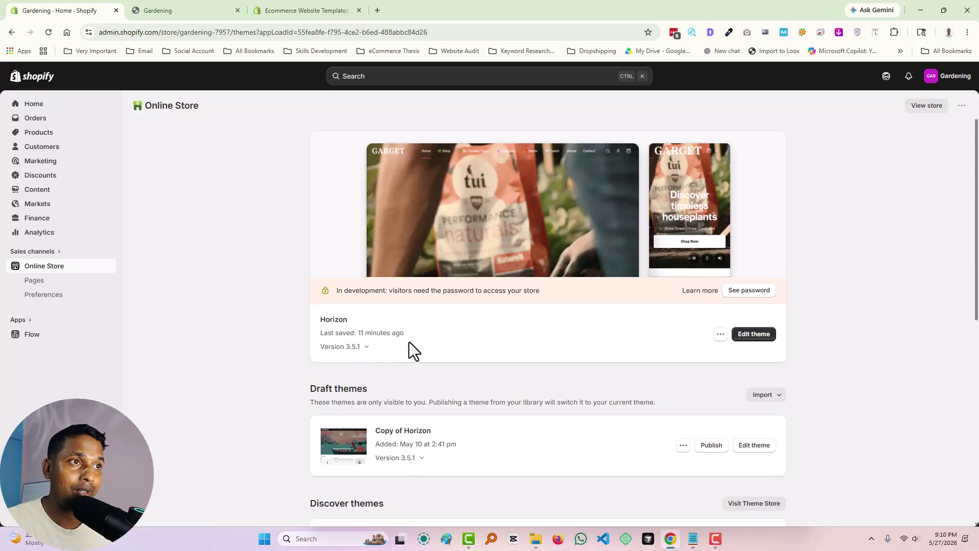
Compare the paid Theme Store themes with the gardening storefront's home page and return to the Online Store themes page
click(311, 11)
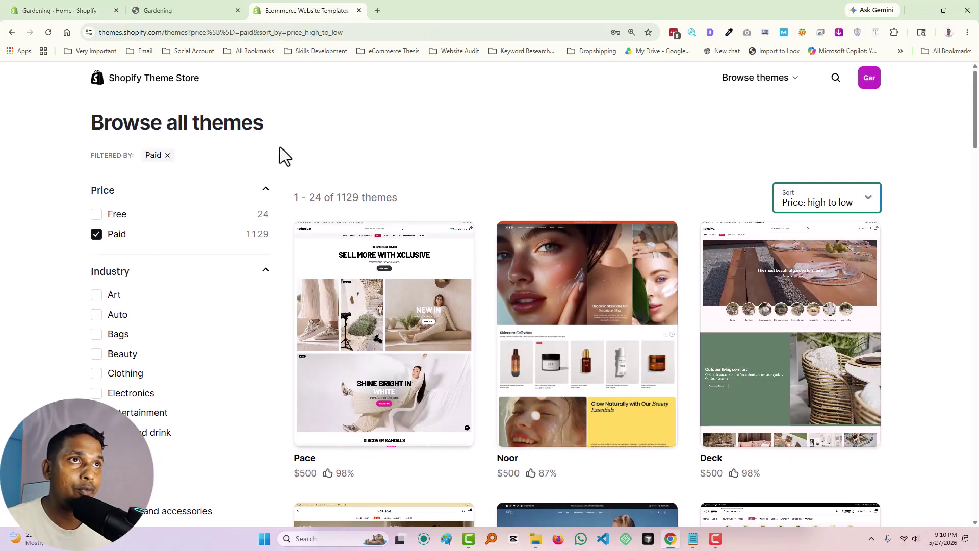
click(189, 6)
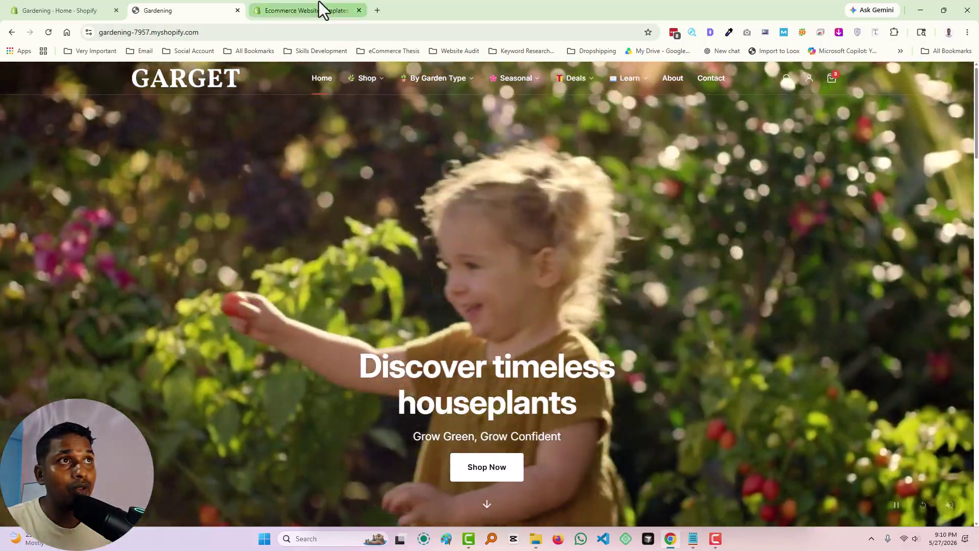
click(319, 3)
click(49, 9)
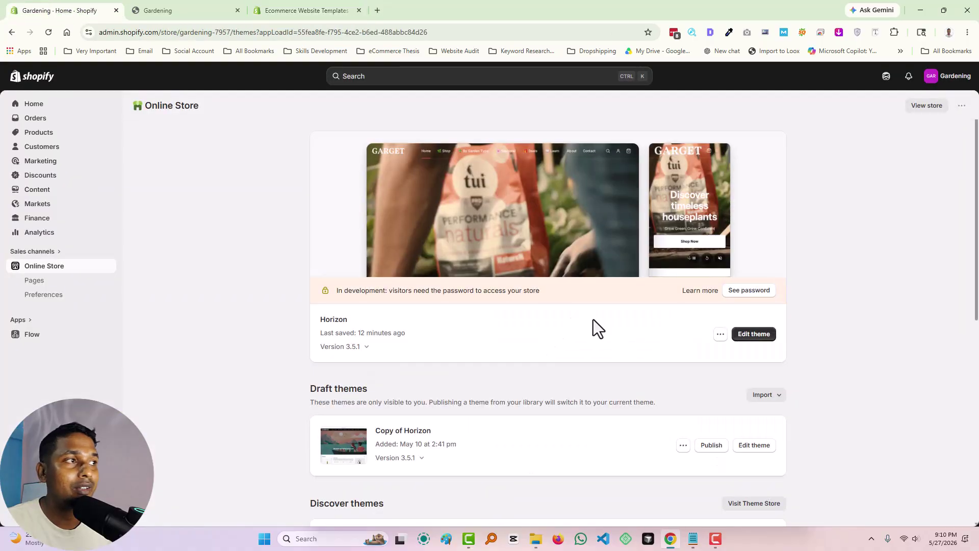
Open the Horizon theme in the theme editor and select the Mega Menu section to show its settings
click(755, 334)
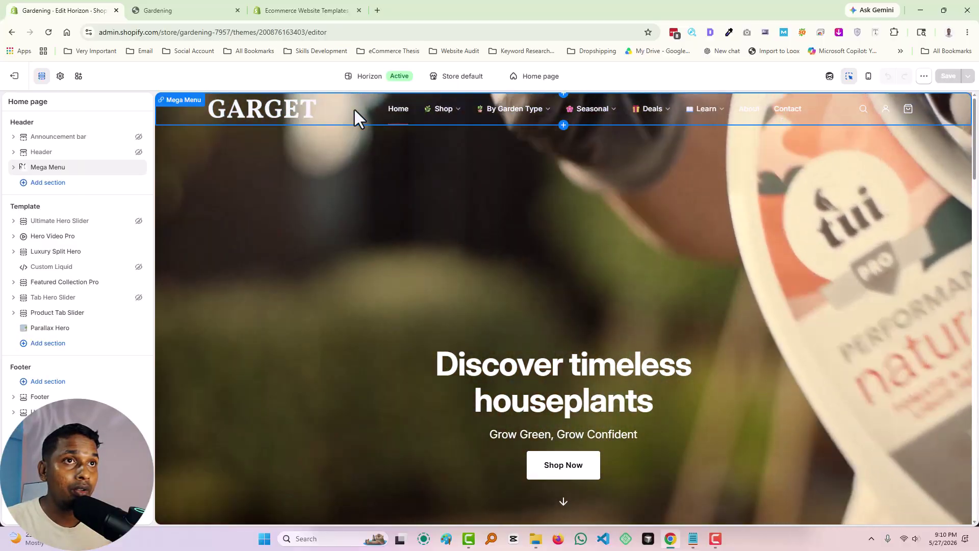
click(354, 108)
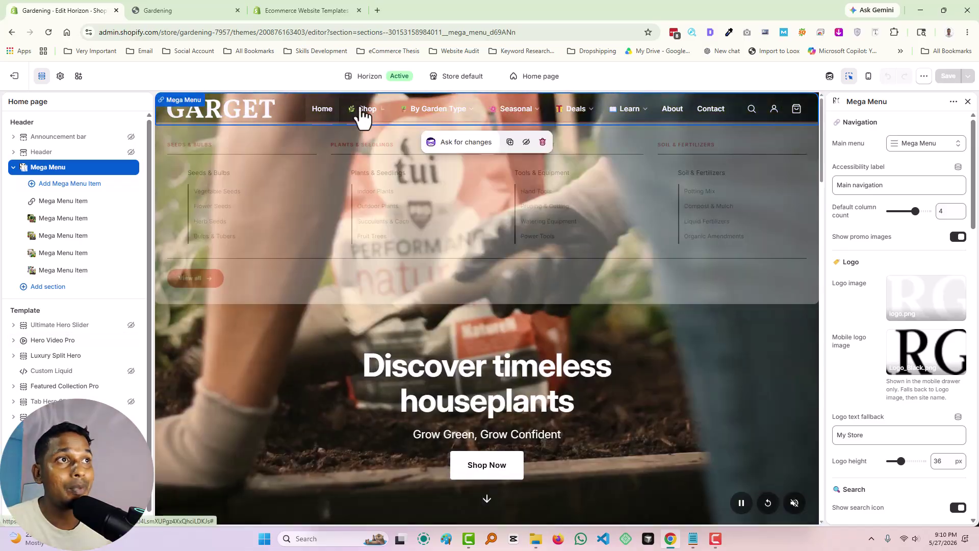
mouse_move(438, 117)
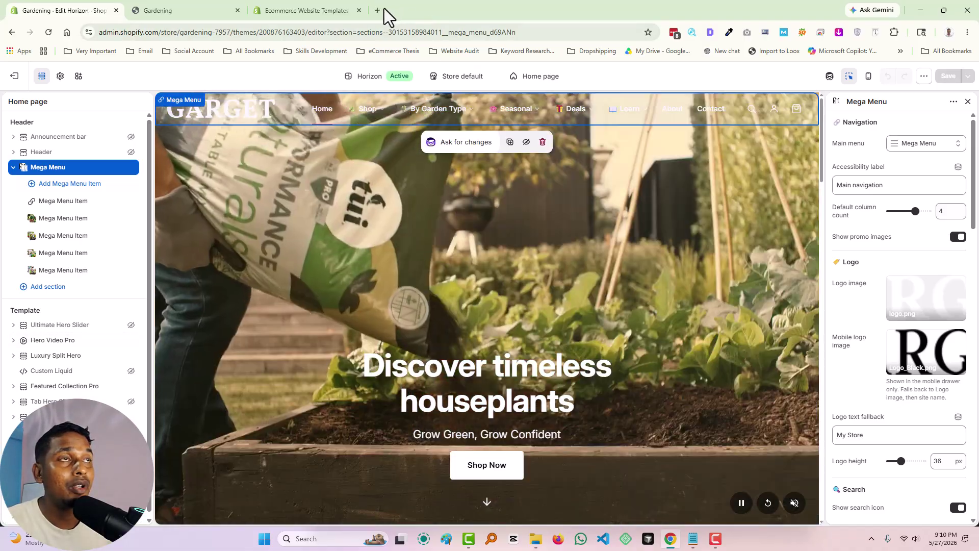
Open the Shopify expert's YouTube channel in a new browser tab and show its Videos page
click(379, 10)
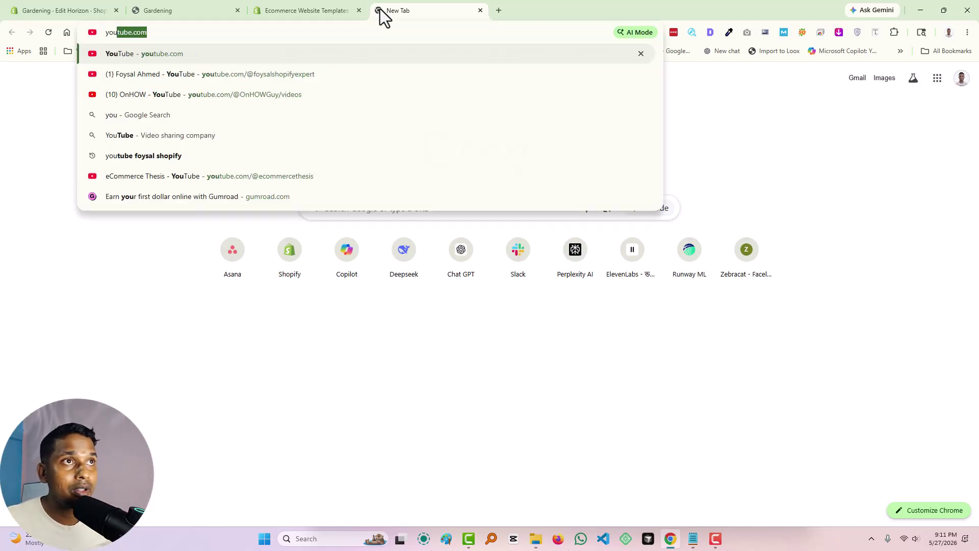
text(you)
key(Down)
key(Return)
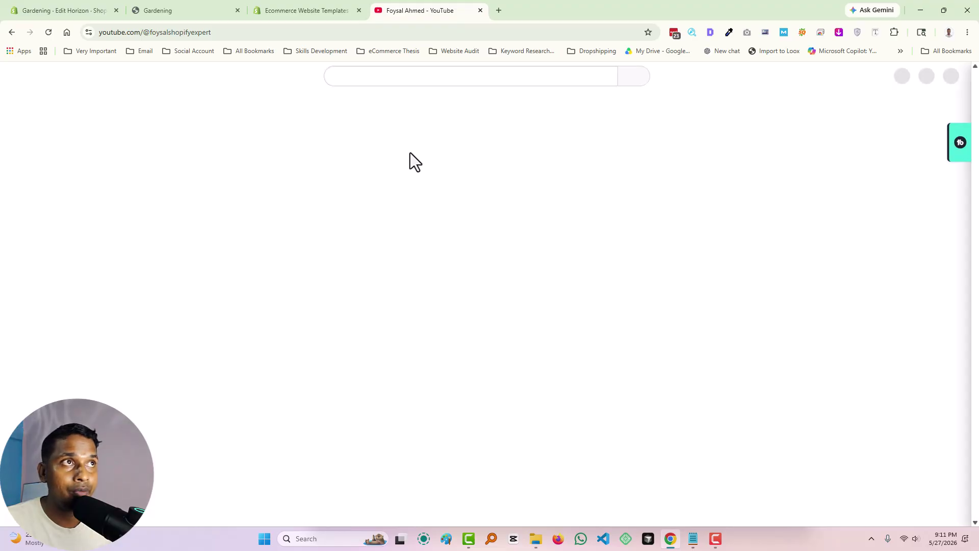
click(223, 323)
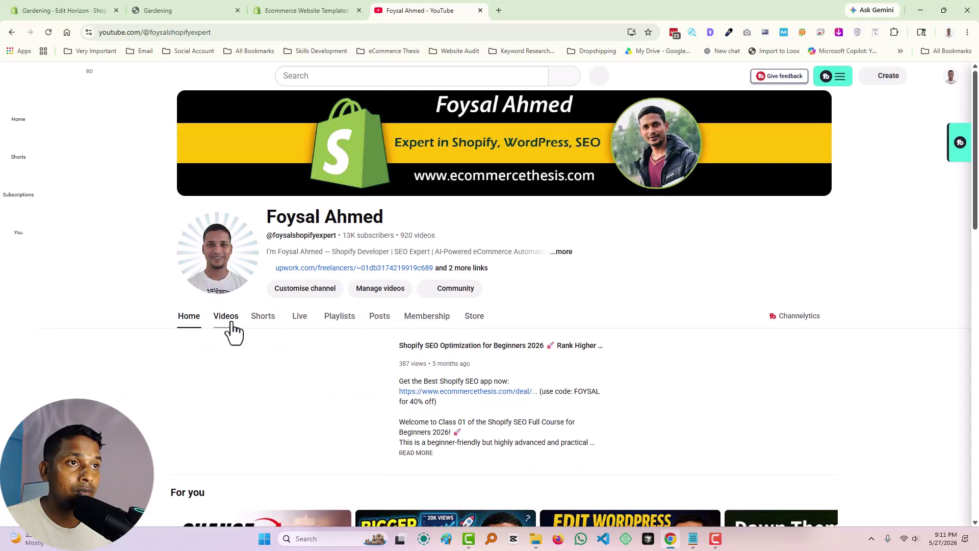
Find the tutorial on setting up a Shopify mega menu in any theme among the channel's latest videos
scroll(536, 306, down, 4)
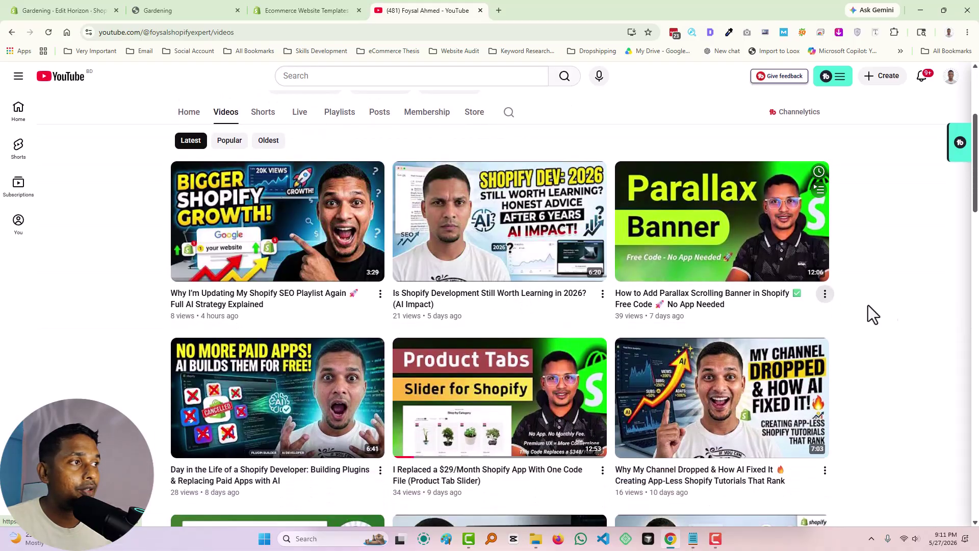
scroll(891, 308, down, 6)
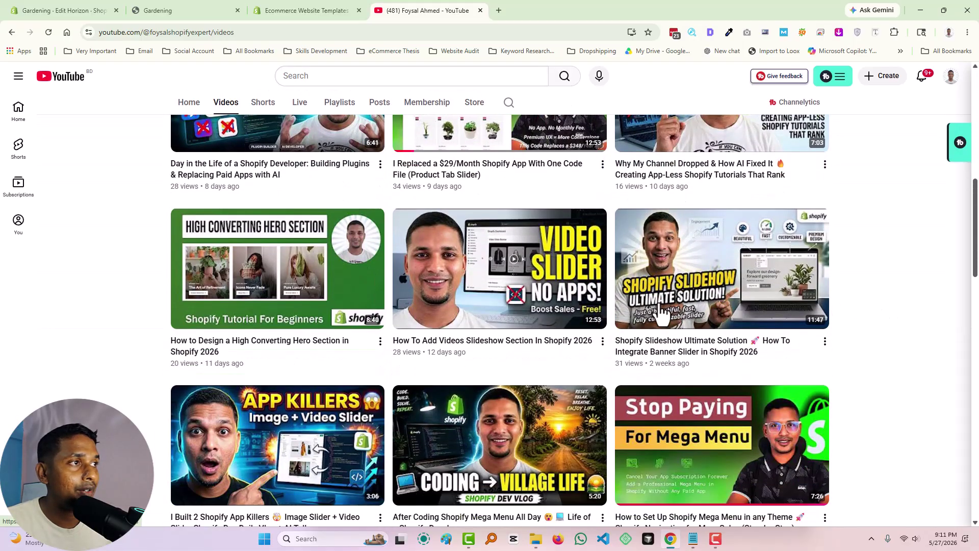
scroll(644, 312, down, 4)
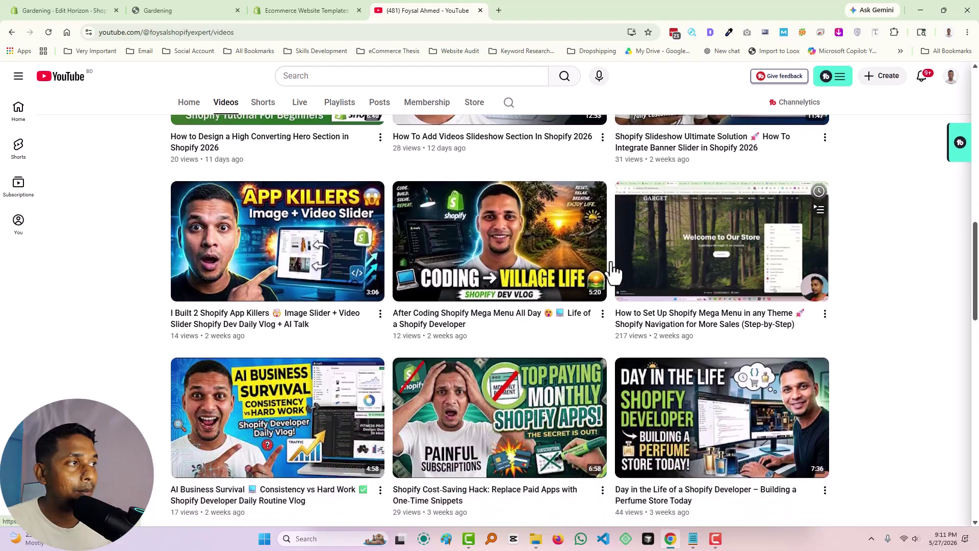
scroll(752, 295, up, 1)
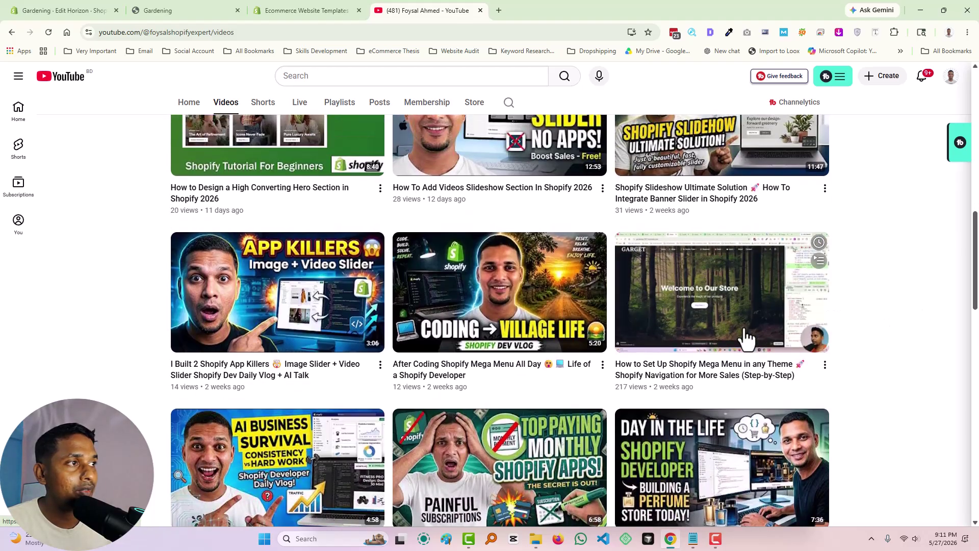
scroll(734, 337, up, 1)
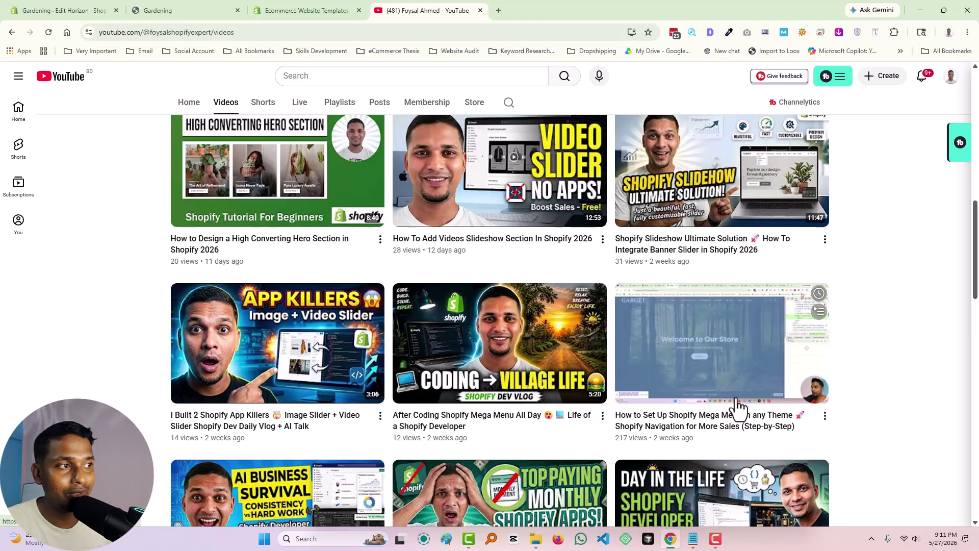
Compare the storefront's navigation and the editor's Mega Menu section with the mega menu tutorial on YouTube, ending in the theme editor
click(320, 9)
click(182, 6)
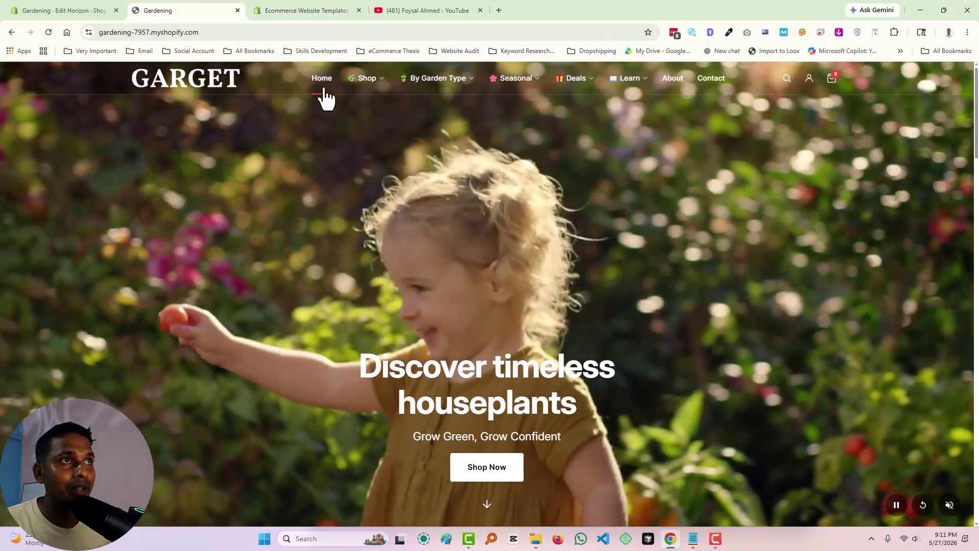
click(89, 18)
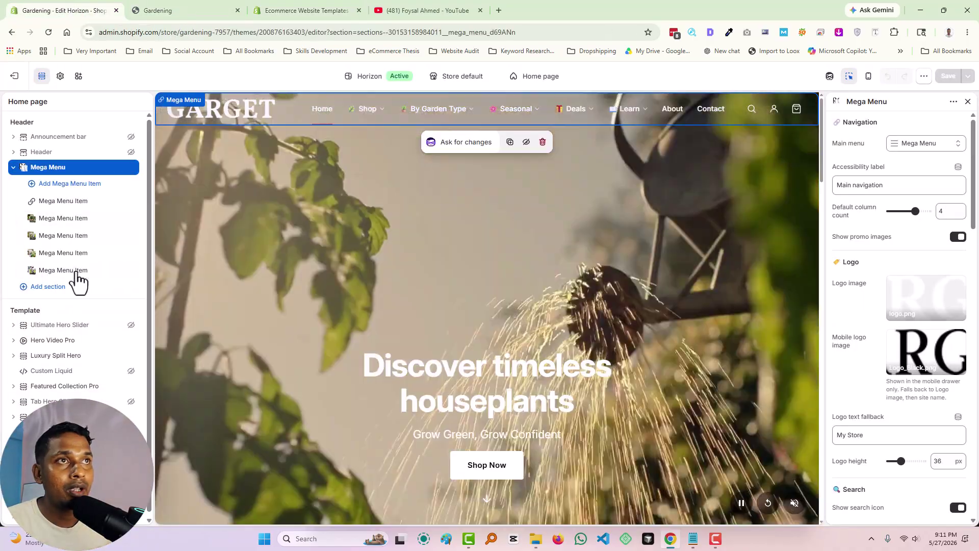
click(431, 6)
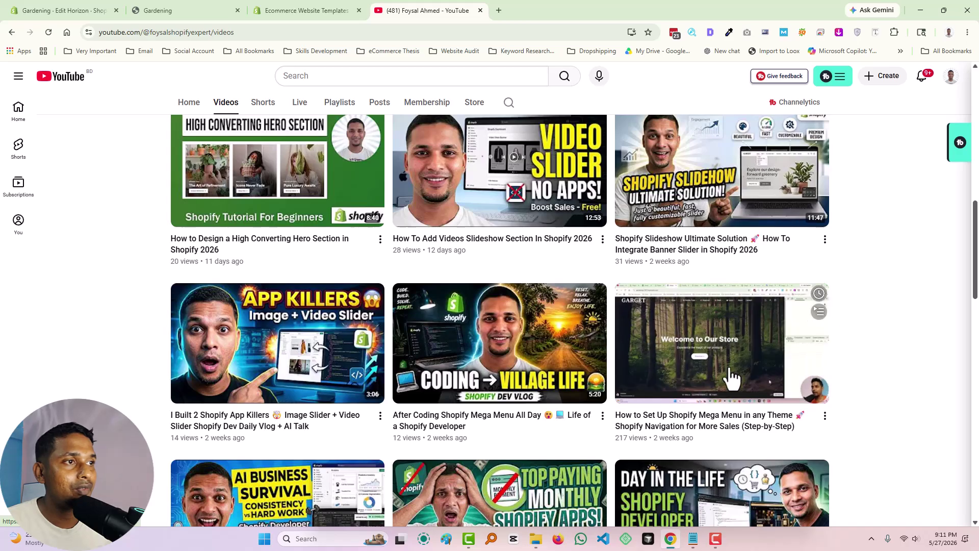
click(16, 6)
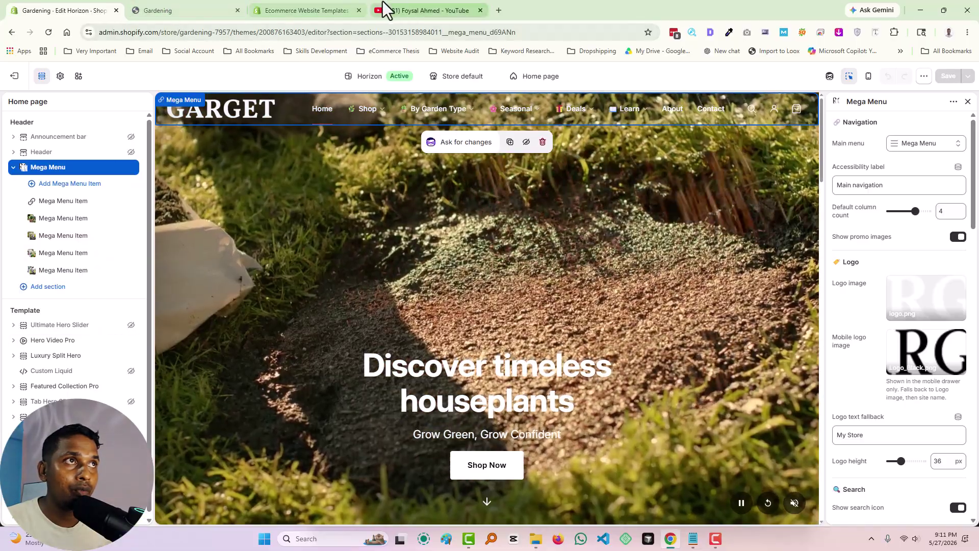
click(383, 7)
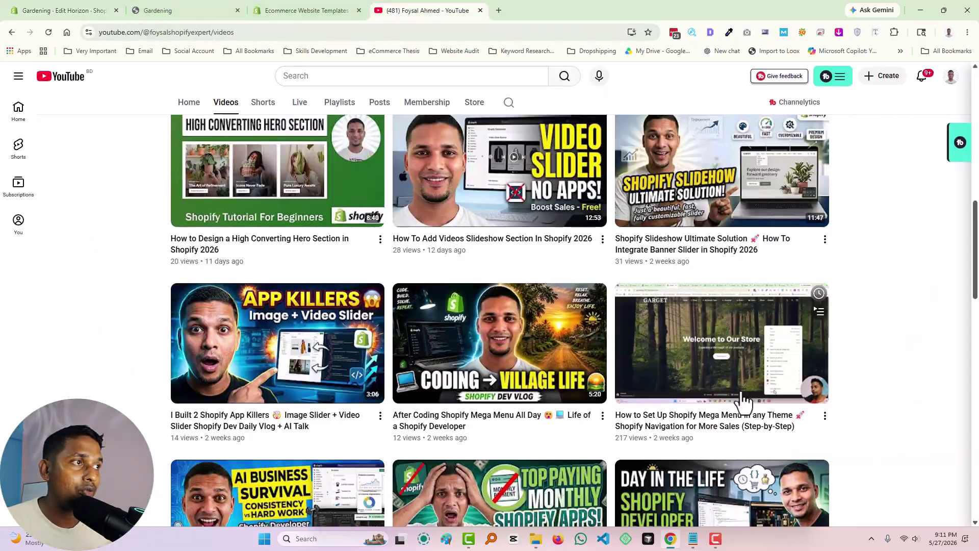
click(75, 10)
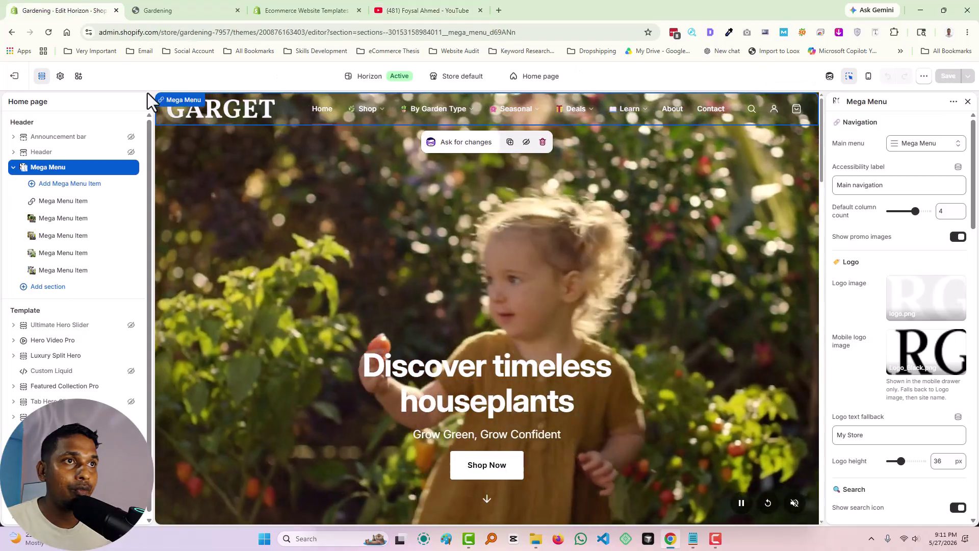
Select the Hero Video Pro section in the home page template and open the section picker above it
scroll(268, 295, down, 1)
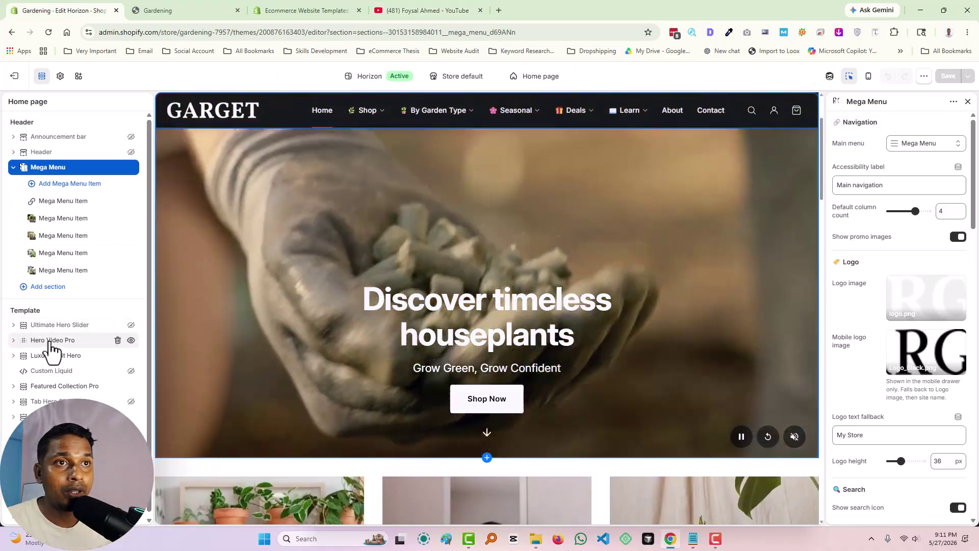
click(59, 345)
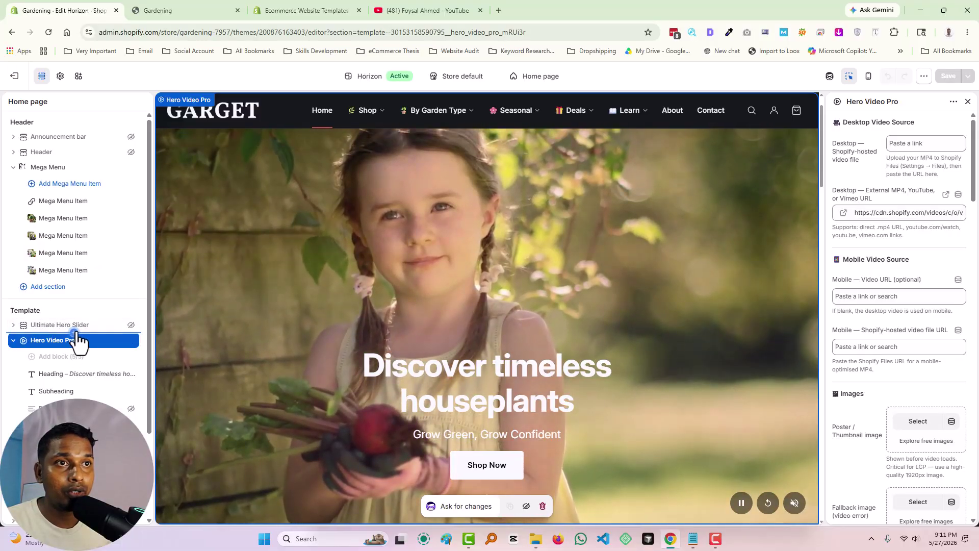
click(74, 332)
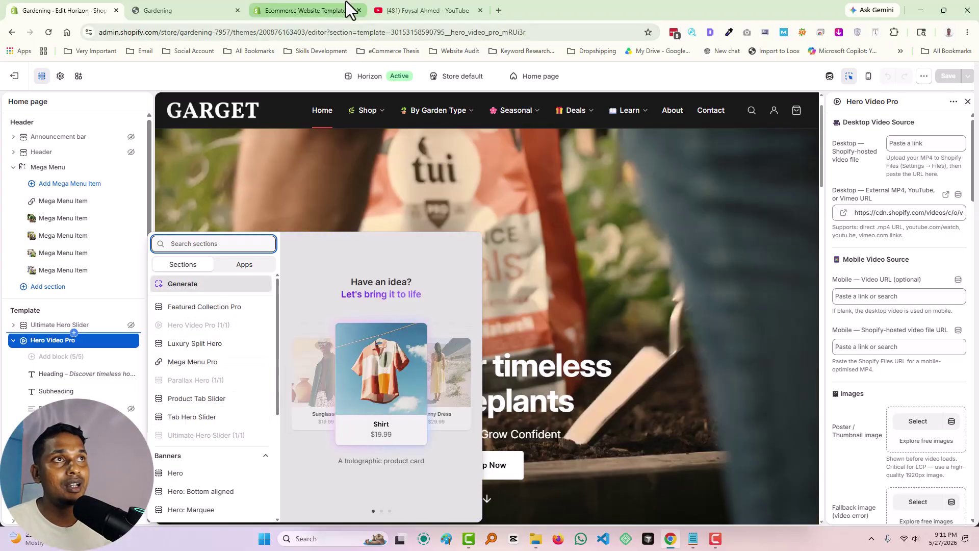
Locate the videos slideshow and high converting hero section tutorials in the YouTube channel's video list
click(415, 9)
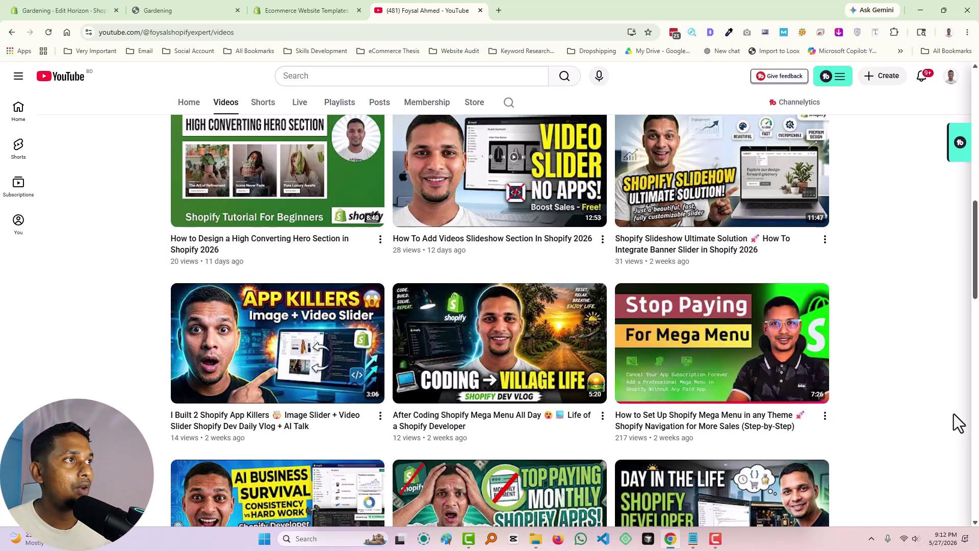
scroll(957, 422, up, 1)
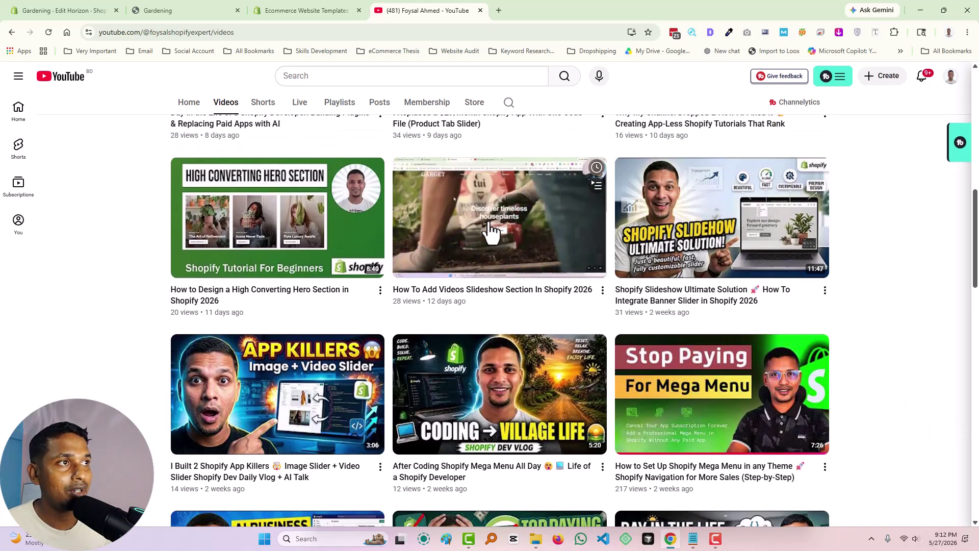
scroll(546, 273, up, 1)
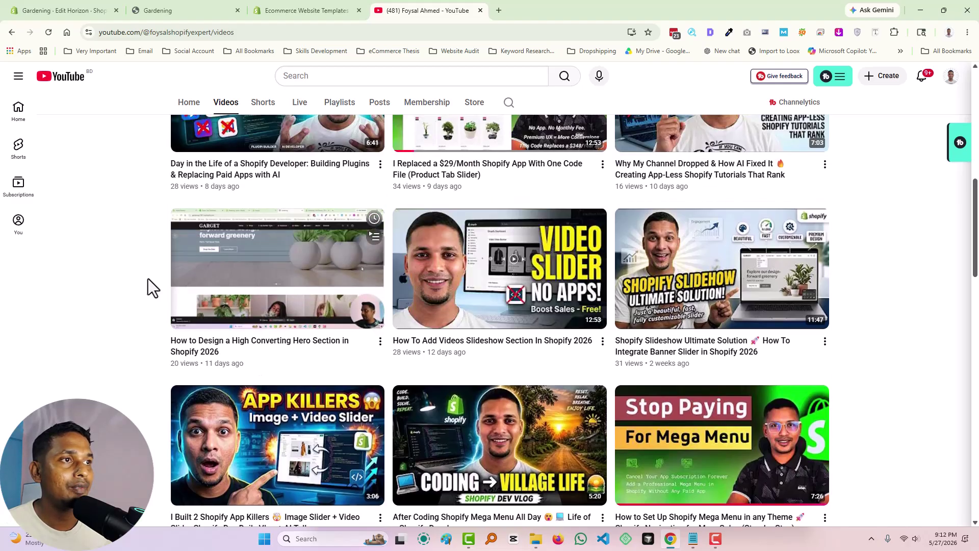
Return to the theme editor by way of the Theme Store and close the section picker without adding a section
click(268, 4)
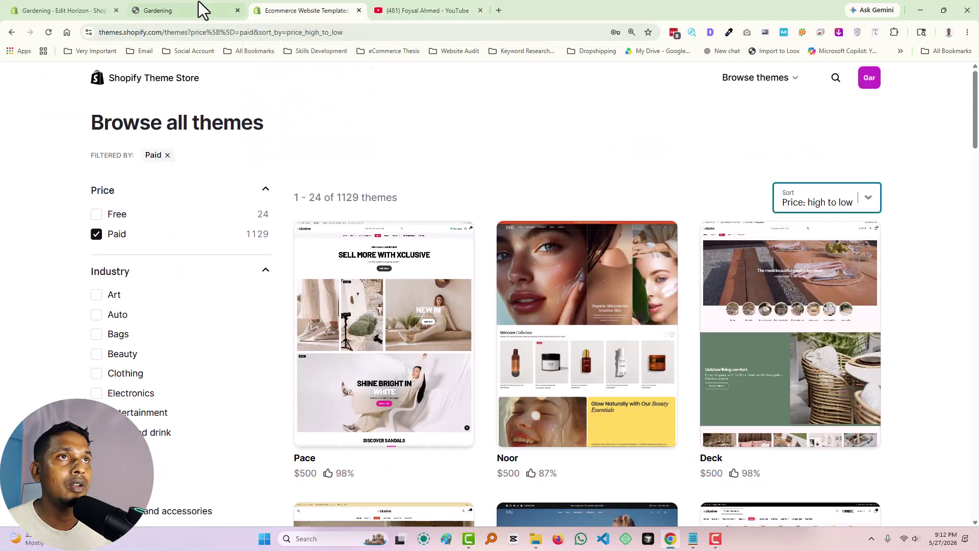
click(70, 5)
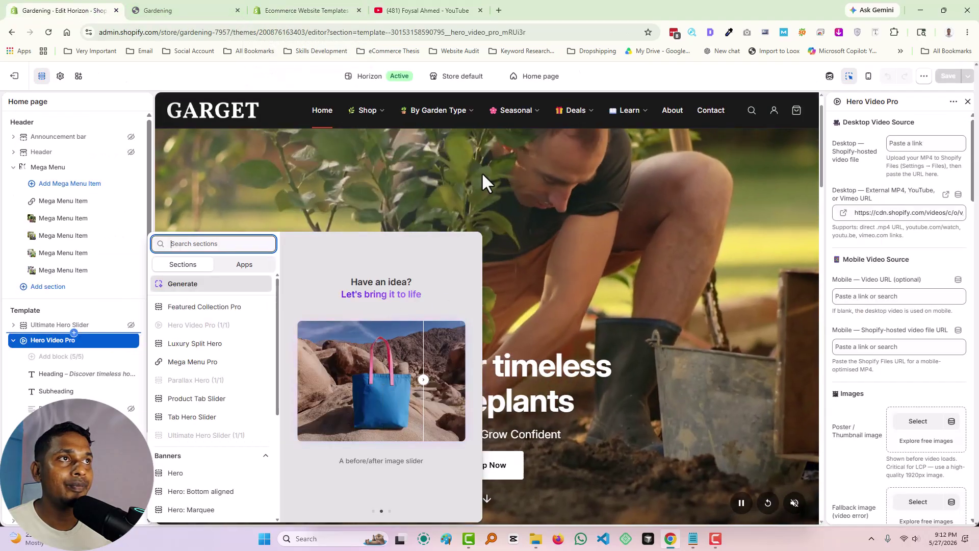
click(521, 173)
scroll(484, 206, down, 2)
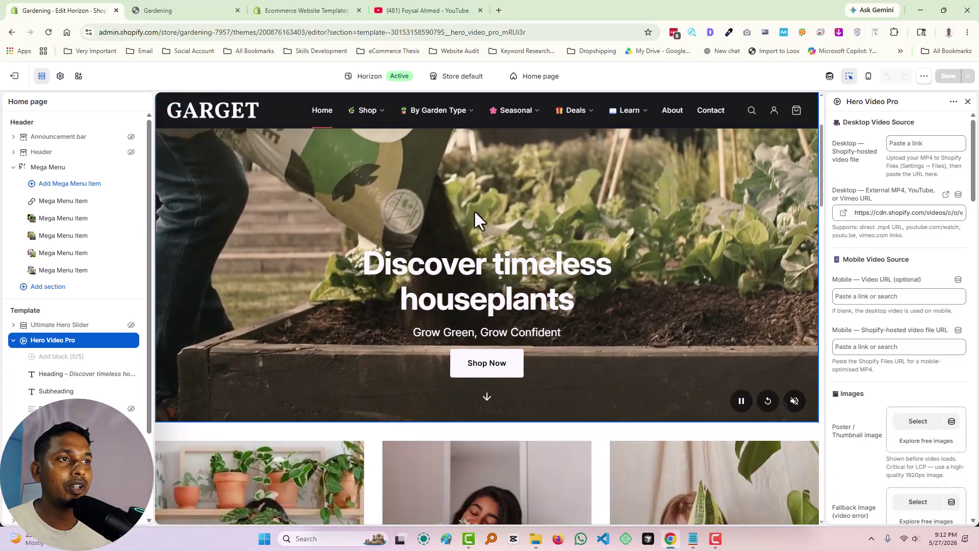
Revisit the YouTube, Theme Store and editor tabs, then examine the storefront from its hero video through the three banners to Featured Product
click(391, 2)
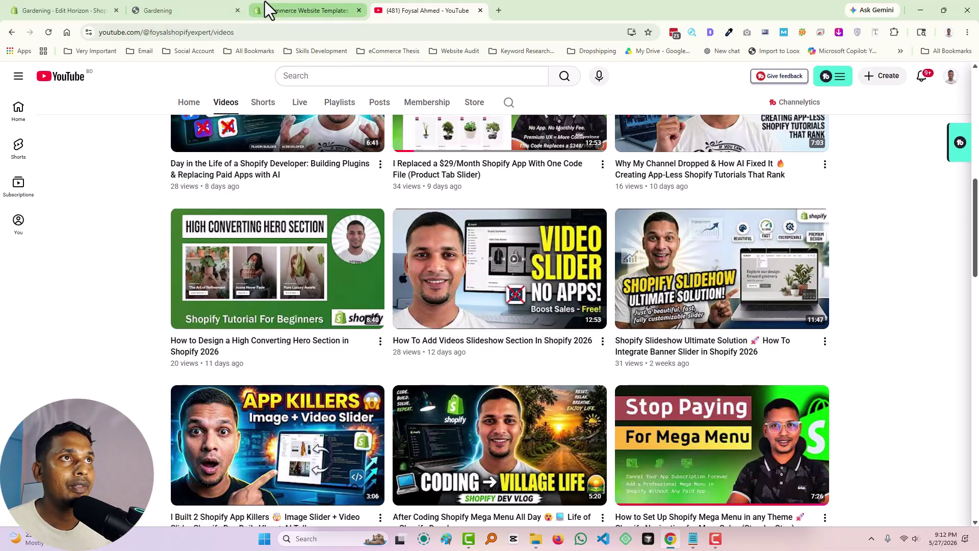
click(285, 11)
click(84, 7)
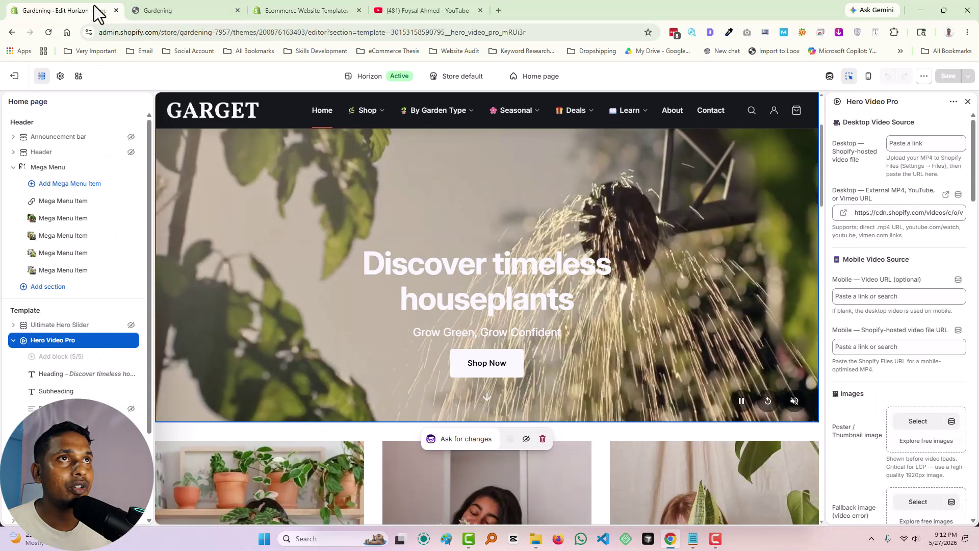
click(160, 9)
scroll(403, 338, down, 5)
scroll(402, 338, down, 3)
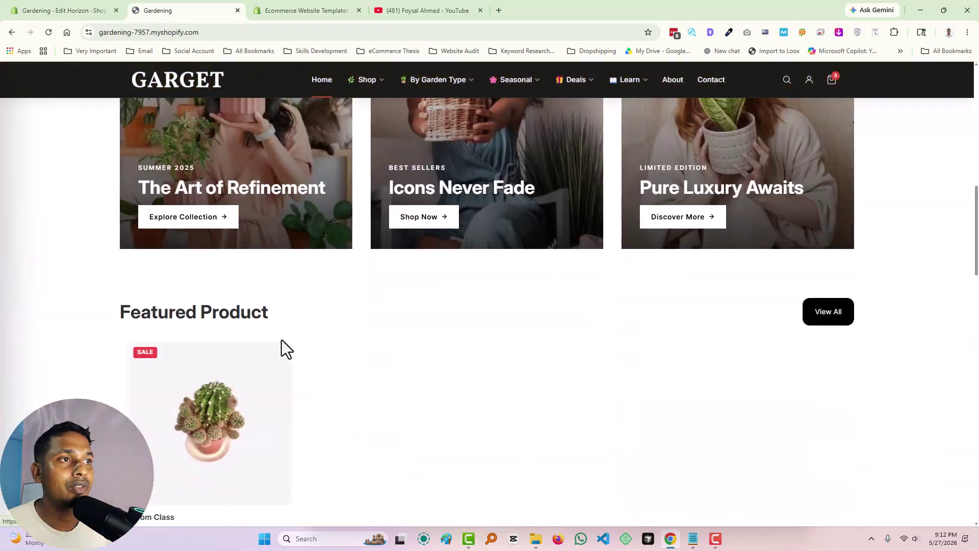
scroll(286, 345, up, 5)
scroll(415, 357, down, 2)
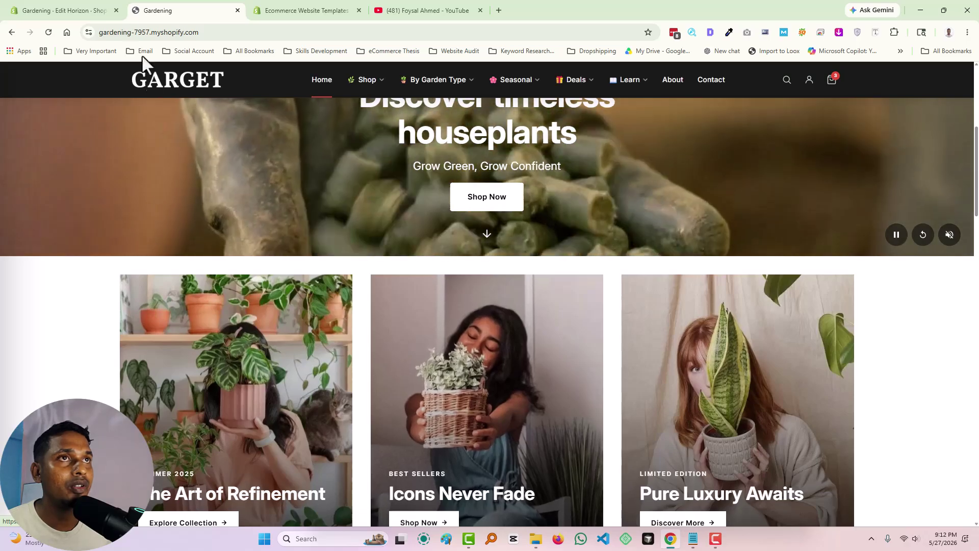
Examine the three-banner section in the theme editor's preview and look for its hero section tutorial on the YouTube channel
click(61, 10)
scroll(306, 363, down, 4)
scroll(449, 366, down, 1)
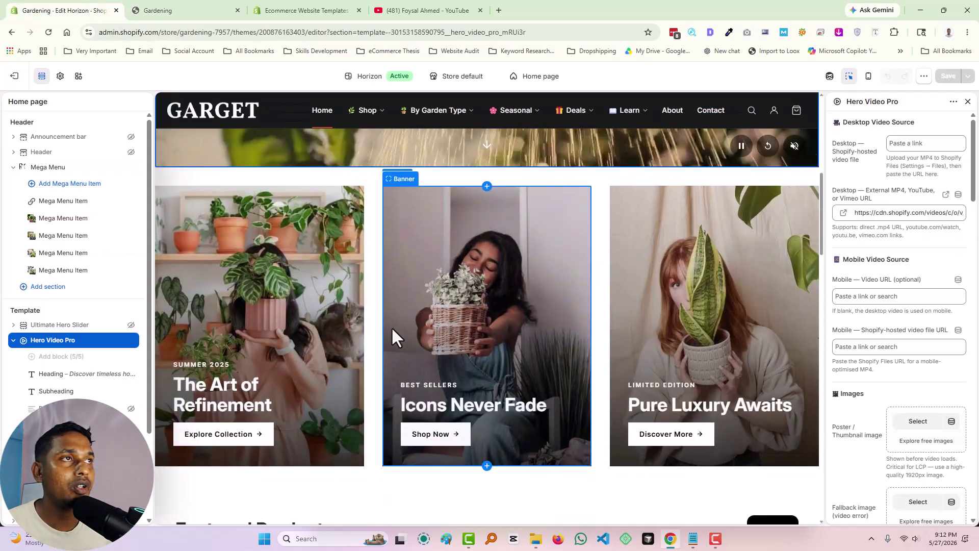
click(408, 16)
scroll(926, 410, up, 1)
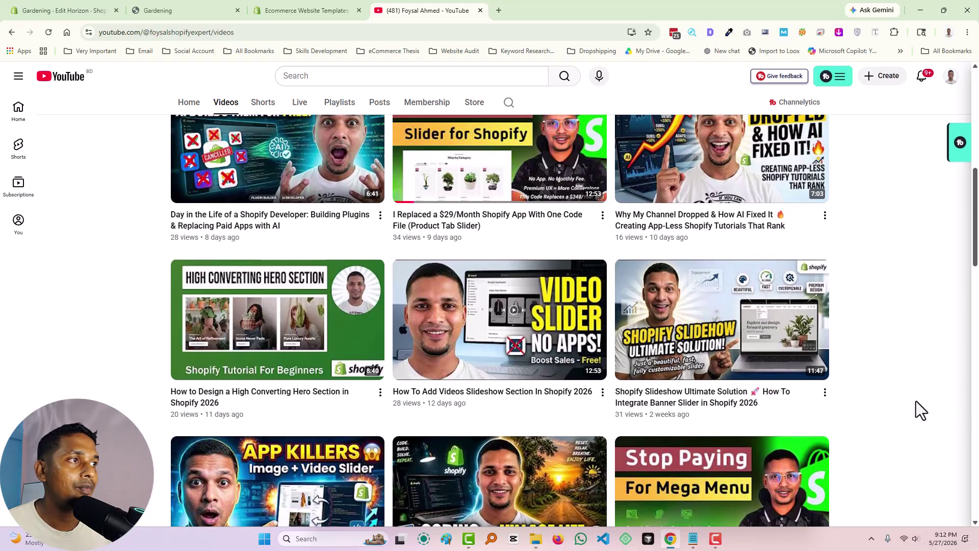
Check the high converting hero section tutorial and examine the storefront from the three banners through Featured Product to Shop by Category
mouse_move(251, 409)
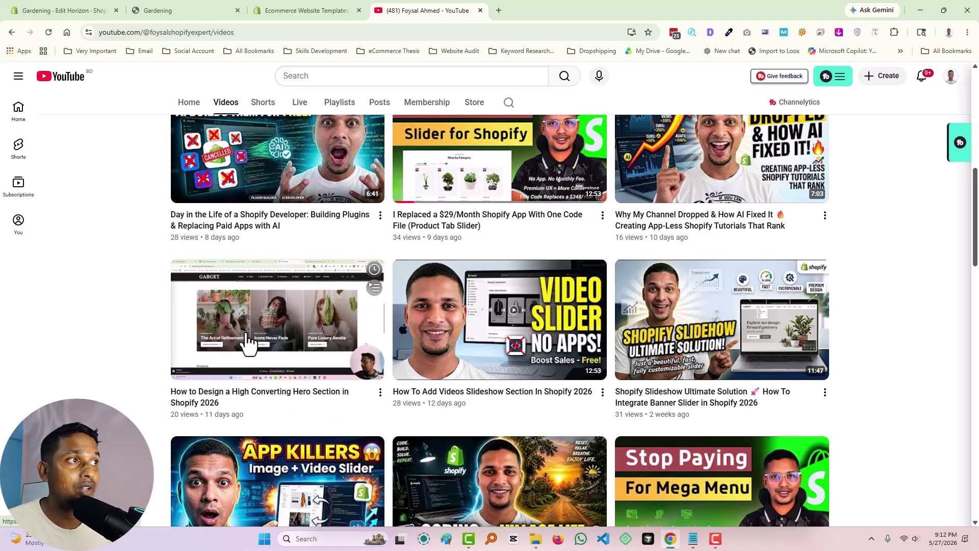
scroll(249, 344, up, 1)
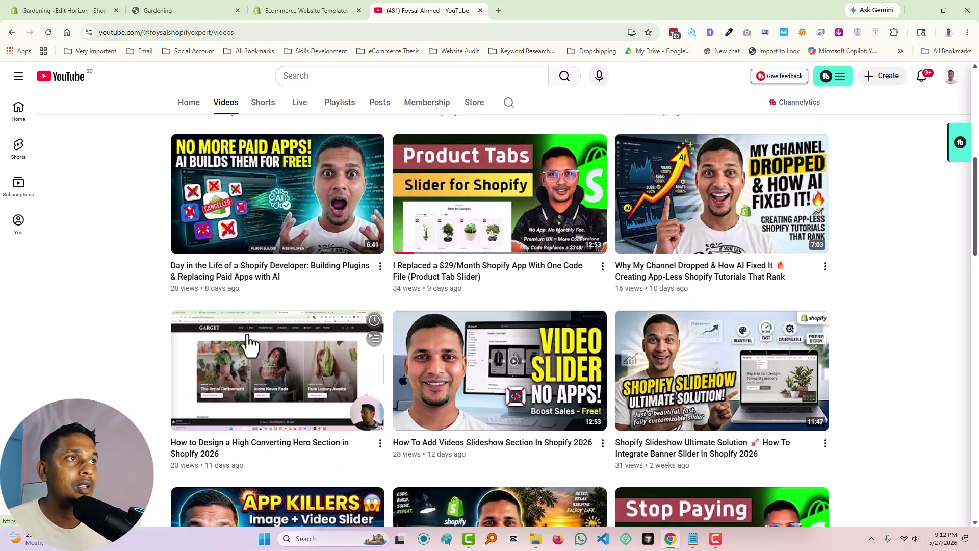
click(145, 5)
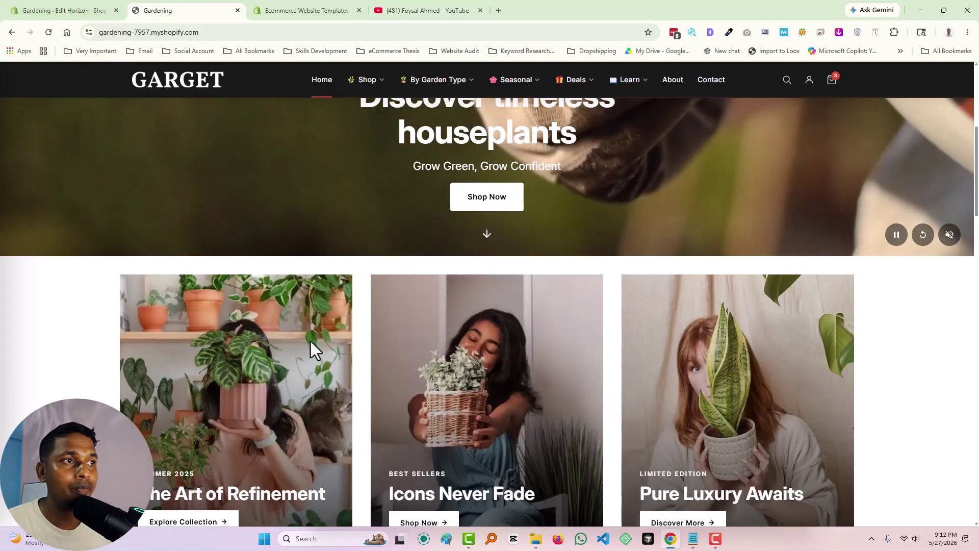
scroll(310, 332, down, 3)
scroll(316, 321, down, 2)
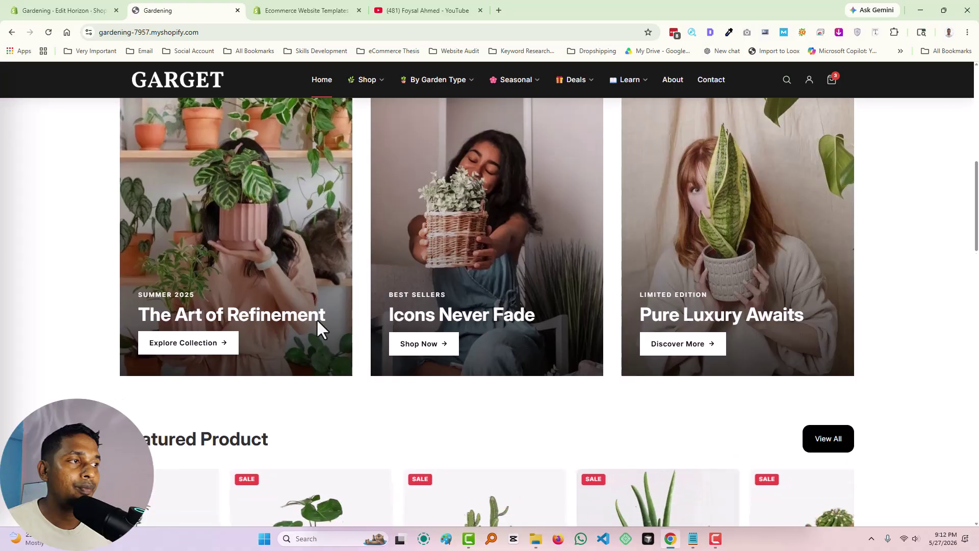
scroll(314, 309, down, 3)
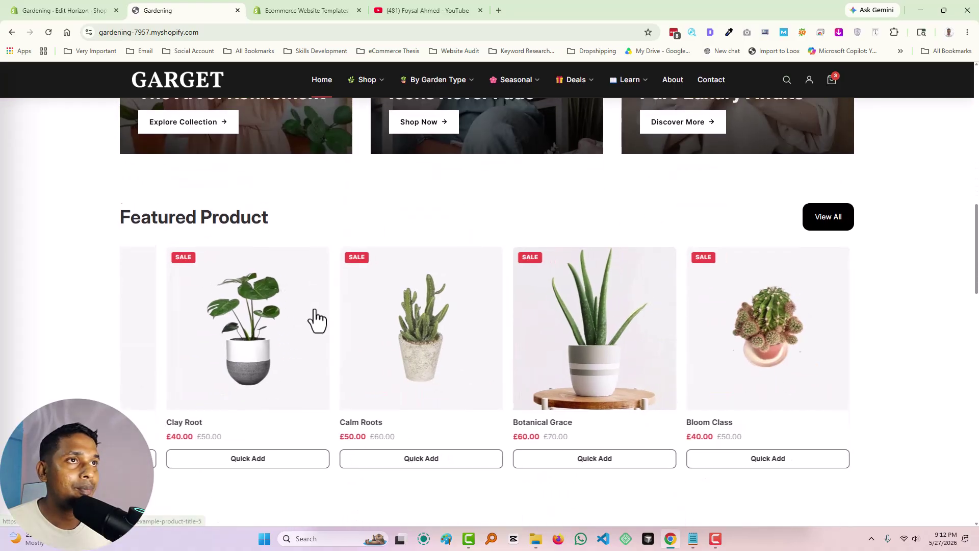
scroll(314, 311, up, 3)
scroll(314, 313, down, 10)
scroll(317, 320, down, 1)
scroll(363, 286, up, 1)
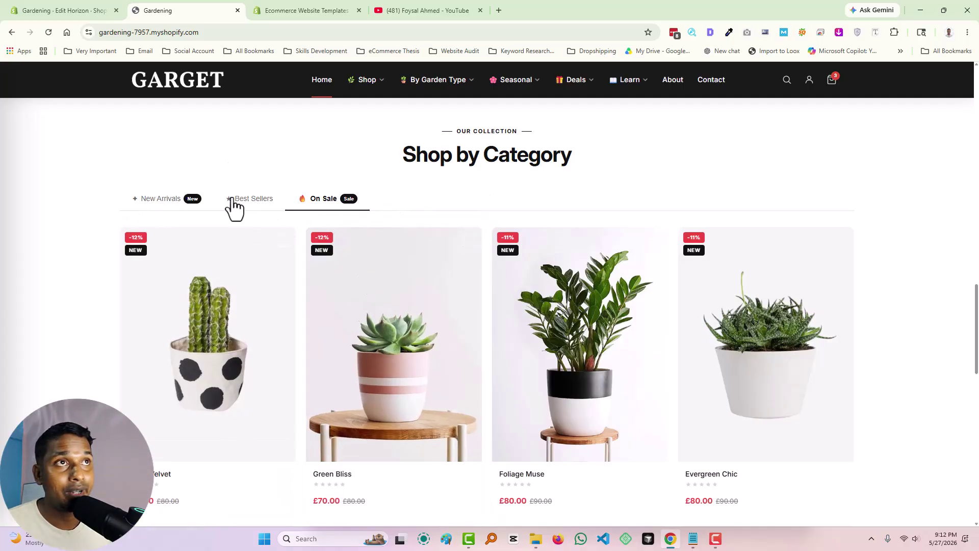
Locate the Product Tab Slider tutorial in the YouTube channel's video list
click(449, 10)
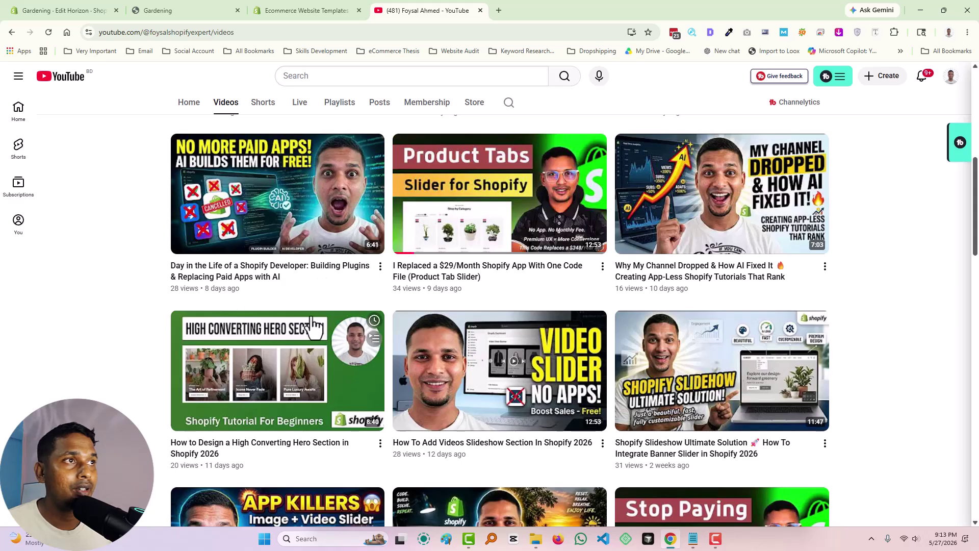
mouse_move(536, 219)
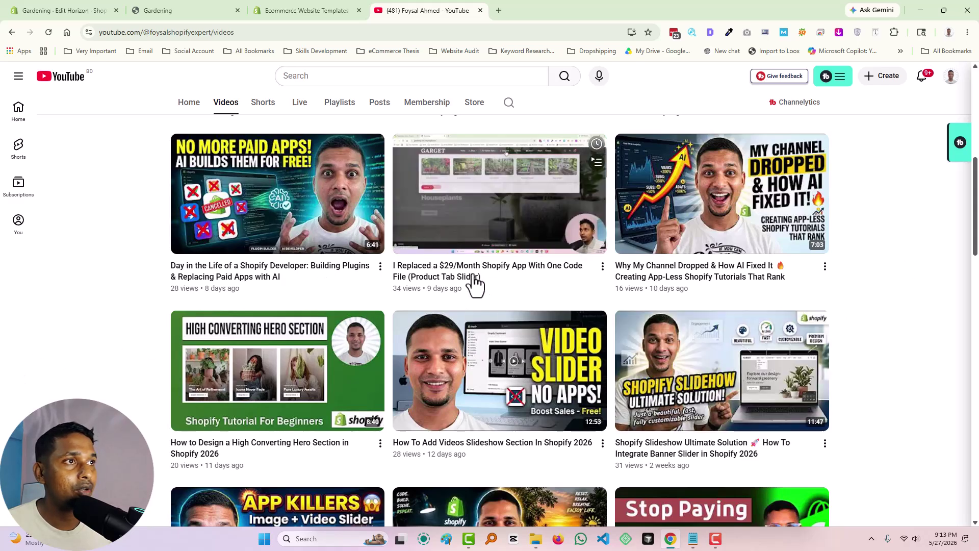
scroll(497, 280, up, 1)
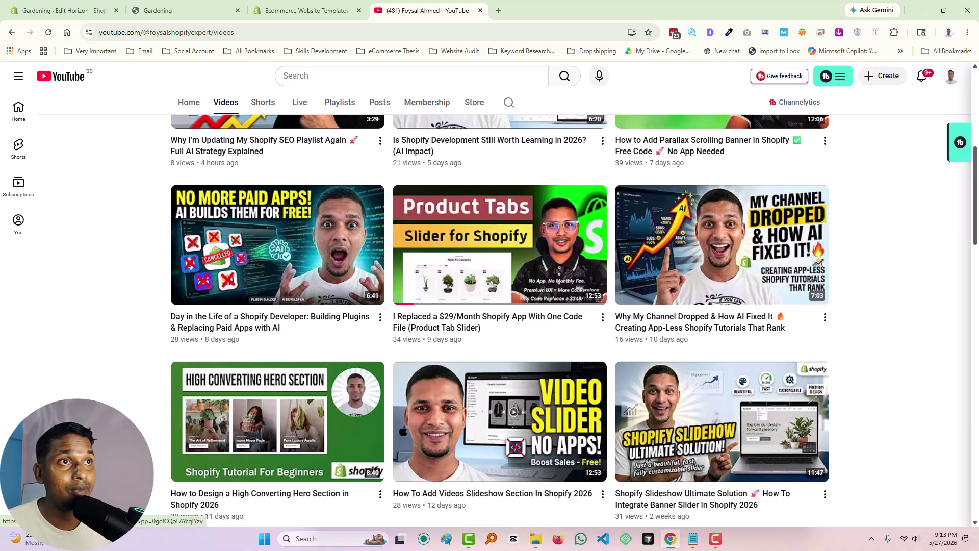
Revisit the paid themes in the Theme Store and examine the storefront from the product tabs to the Elevate Your Store Experience banner
click(273, 8)
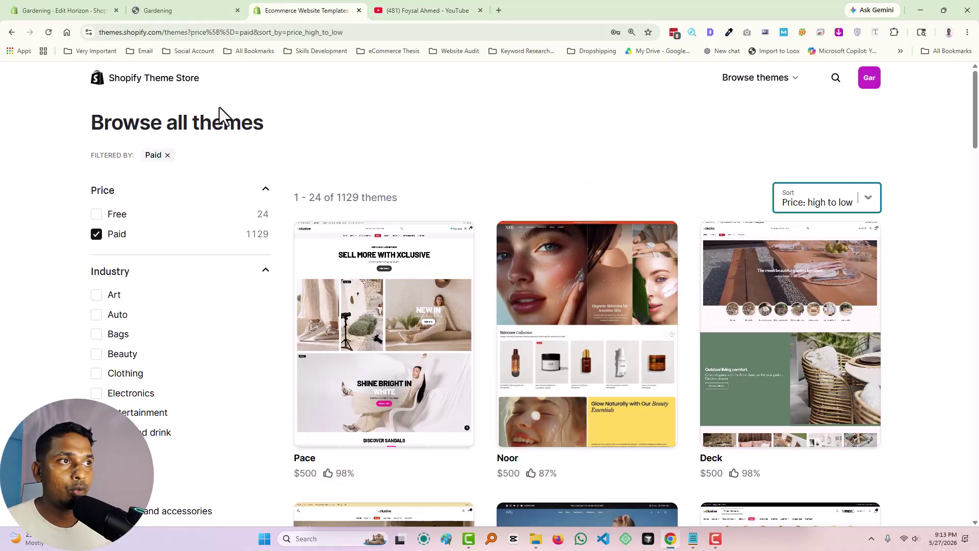
scroll(350, 312, down, 2)
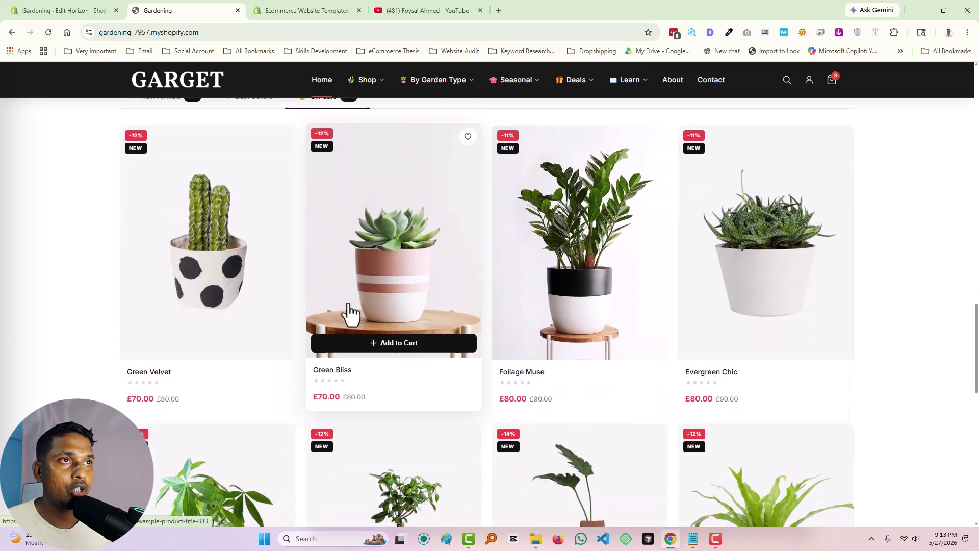
scroll(430, 332, down, 9)
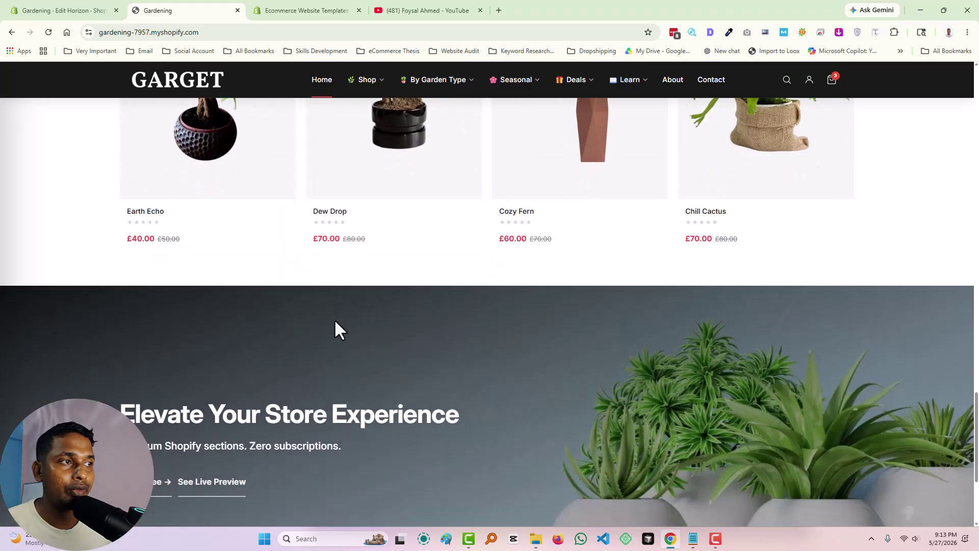
scroll(334, 319, down, 3)
scroll(188, 297, up, 1)
scroll(193, 301, up, 2)
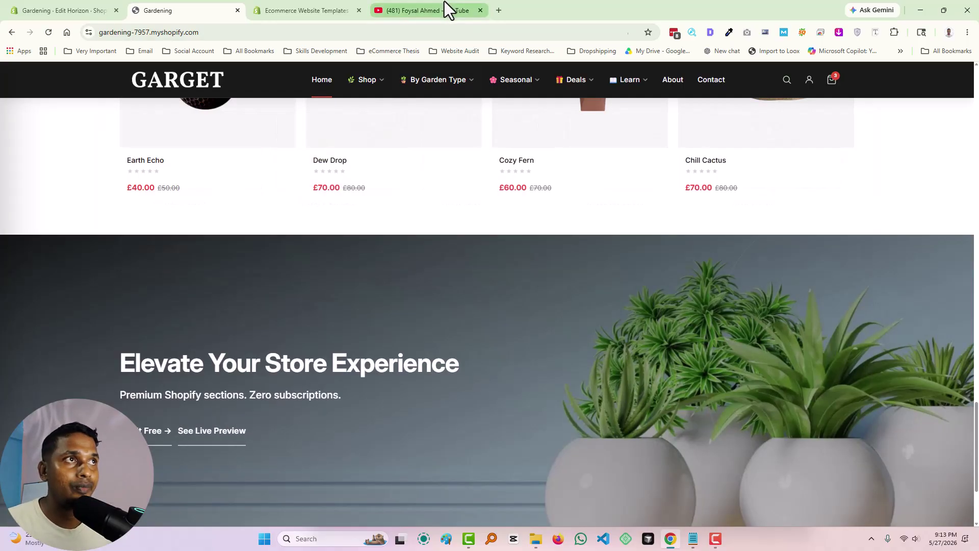
Find the parallax scrolling banner tutorial on the YouTube channel and review the matching banner and footer on the storefront
click(446, 7)
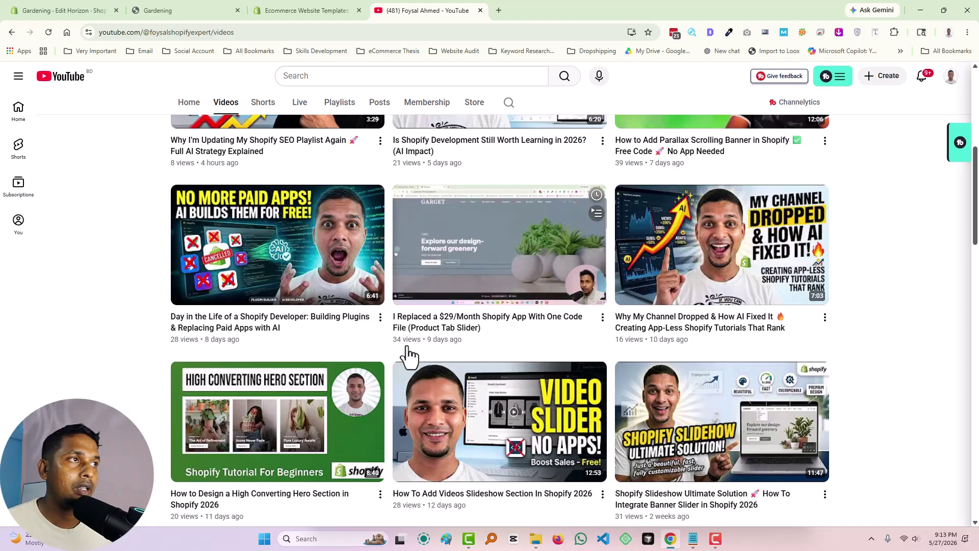
scroll(409, 352, up, 3)
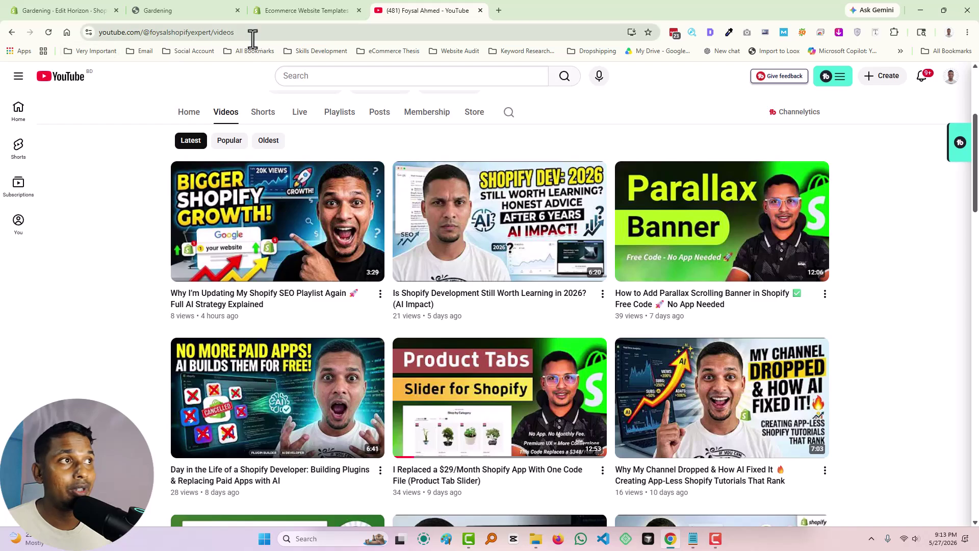
click(188, 2)
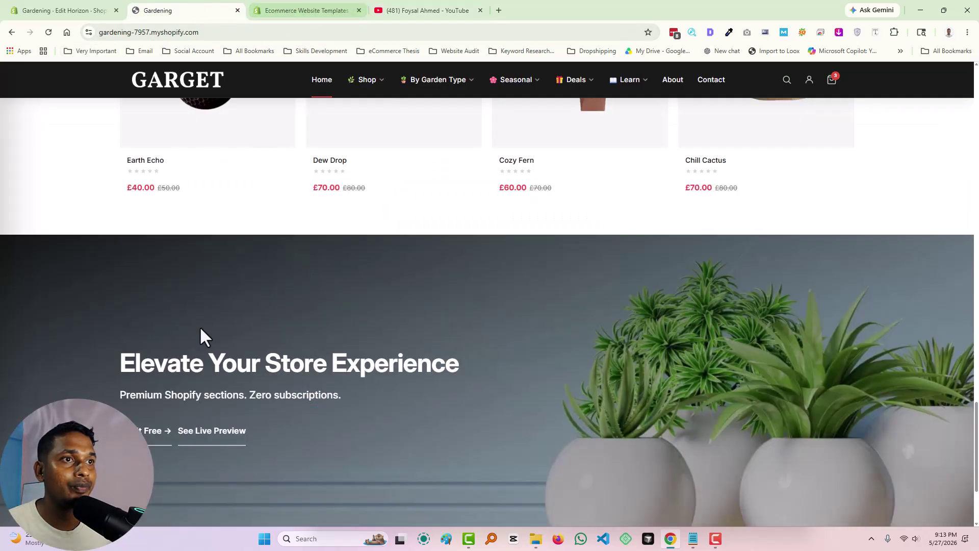
scroll(306, 296, down, 3)
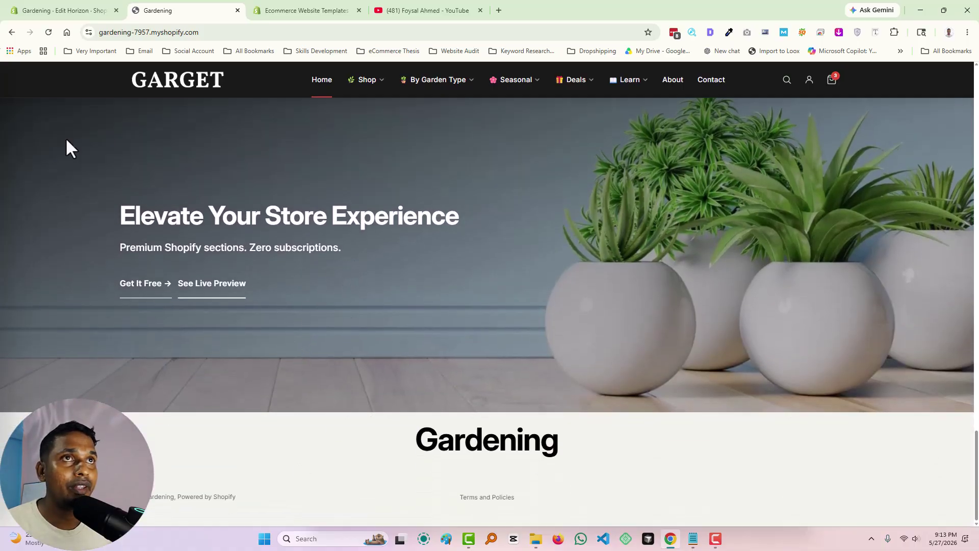
In the theme editor, change the color scheme of the Footer section below the Parallax Hero to Scheme 5
click(75, 2)
scroll(301, 262, down, 5)
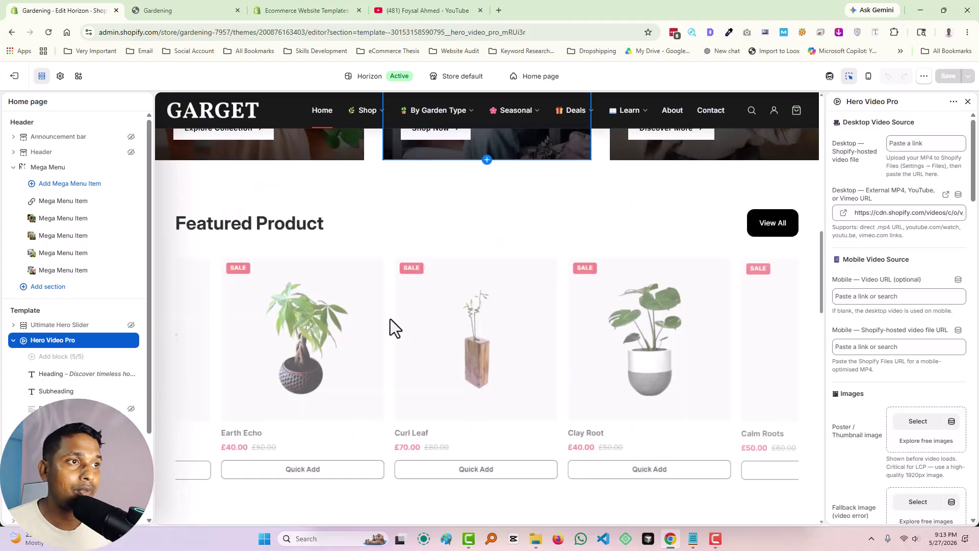
scroll(350, 316, down, 10)
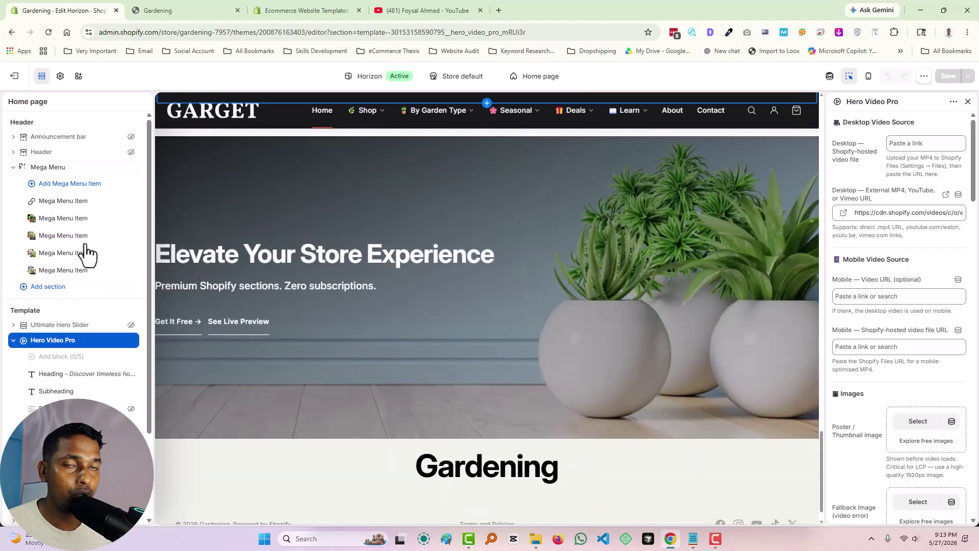
scroll(255, 316, down, 2)
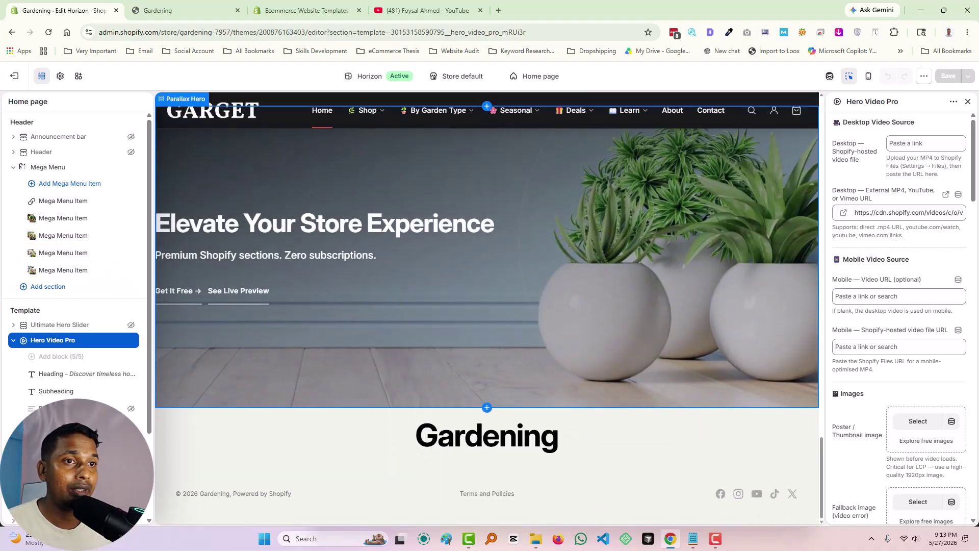
scroll(22, 166, down, 3)
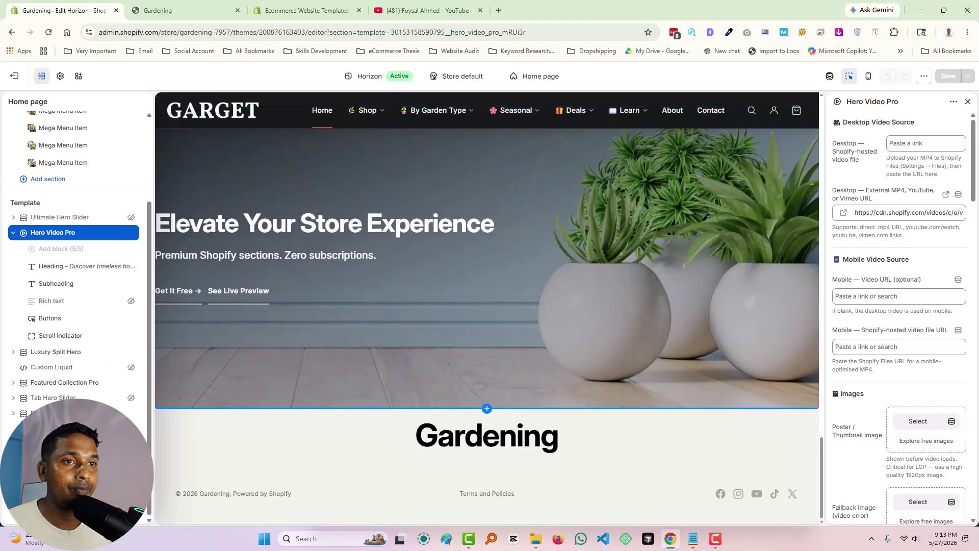
click(487, 428)
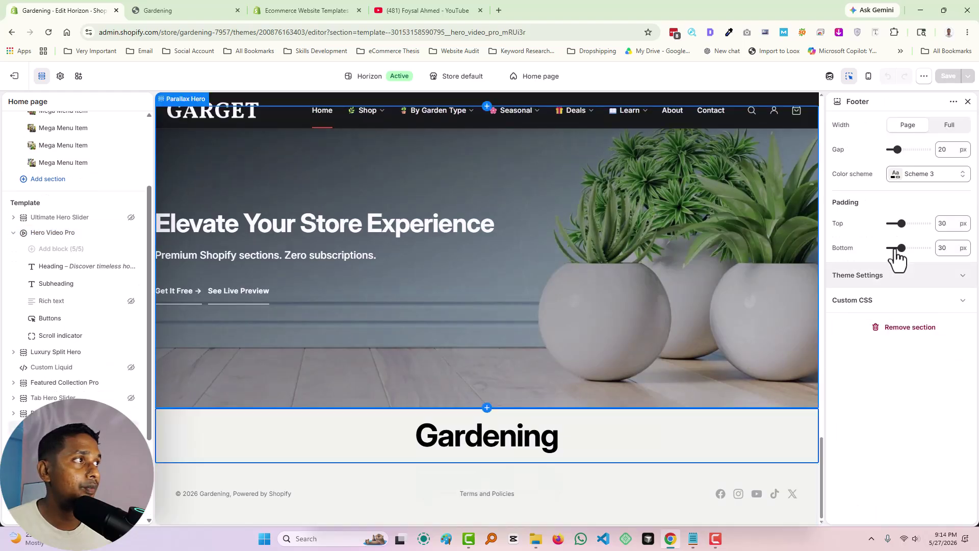
click(923, 181)
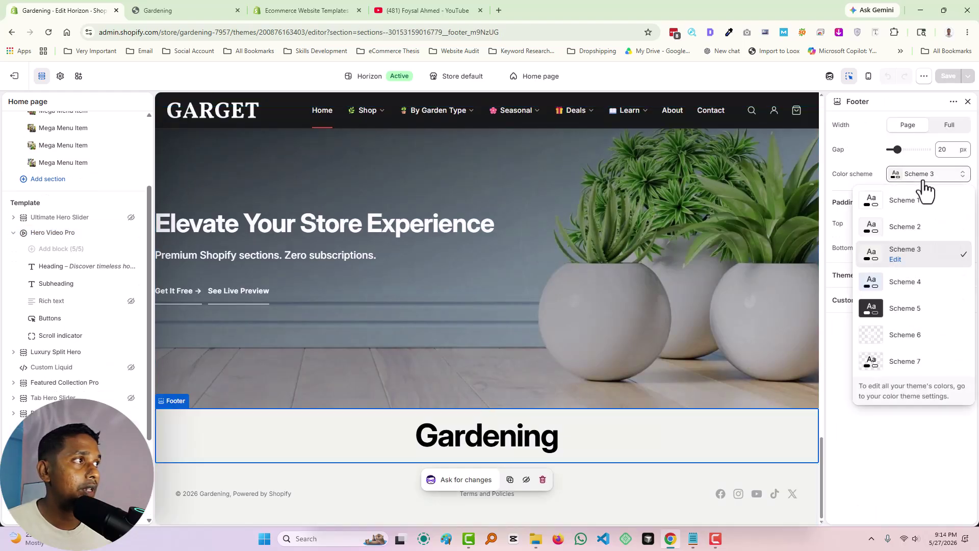
click(894, 310)
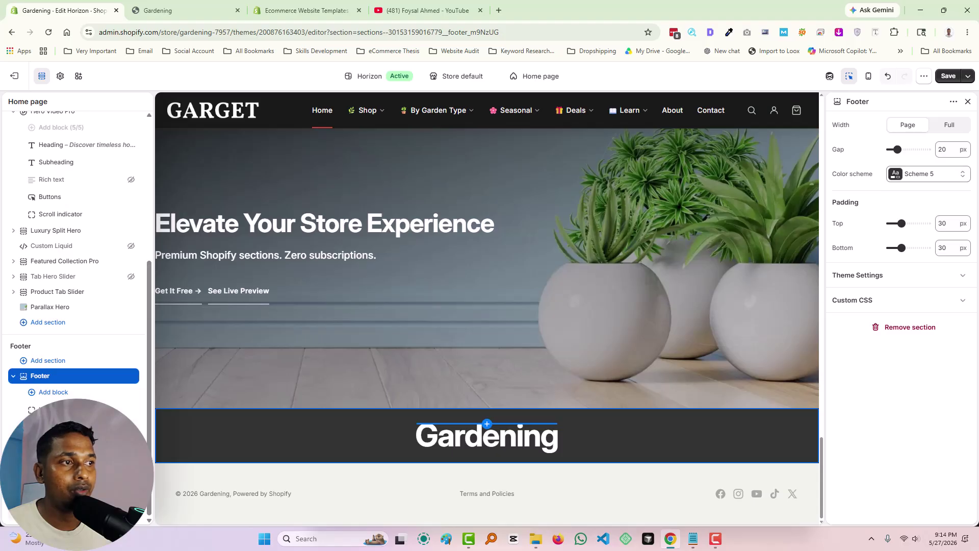
Set the color scheme of the footer's Utilities section to Scheme 5 and save the theme
click(509, 477)
click(925, 200)
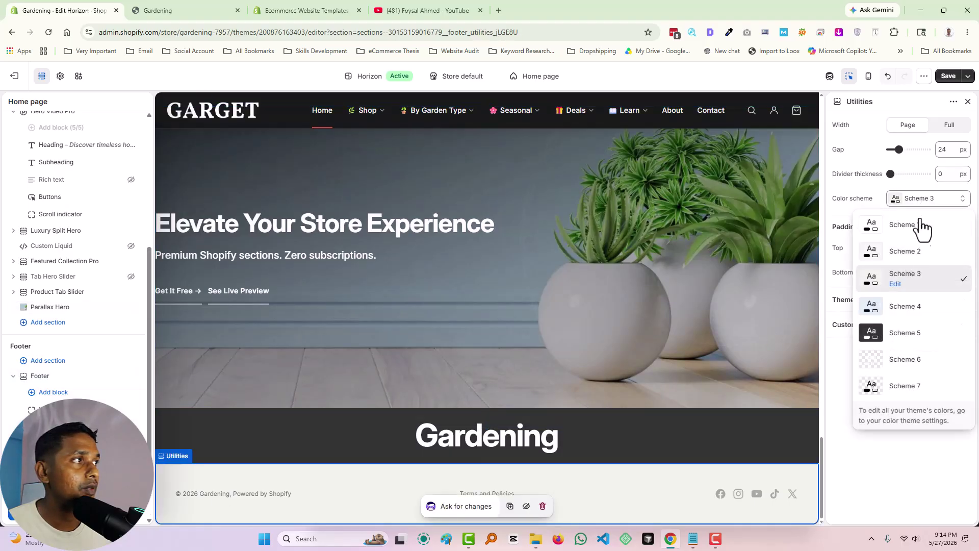
click(902, 334)
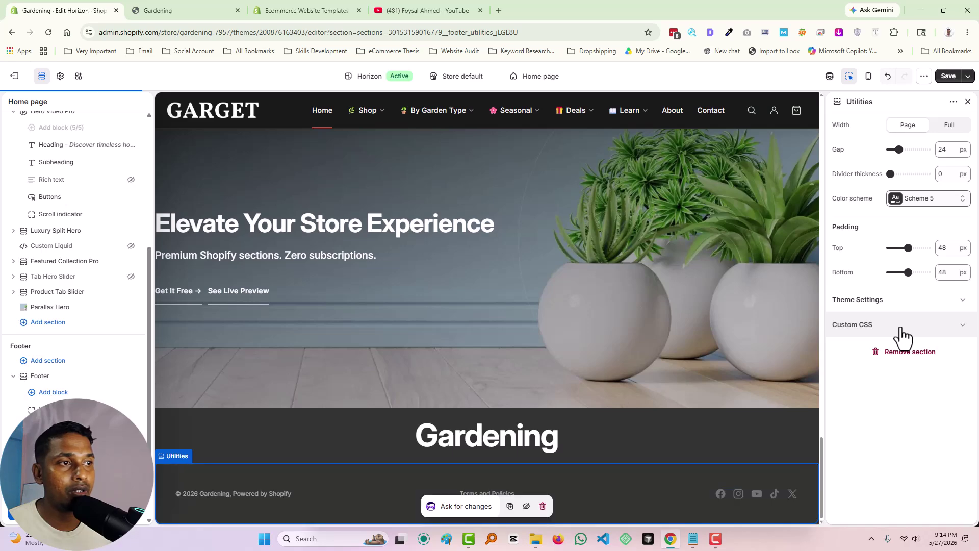
click(948, 76)
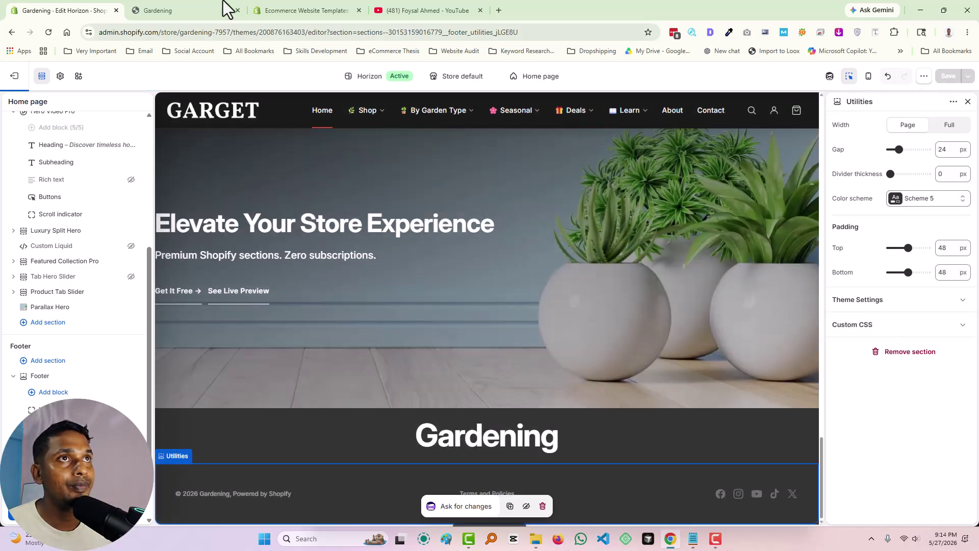
Reload the storefront, inspect the home page down to the recolored footer, and revisit the paid themes in the Theme Store
click(206, 9)
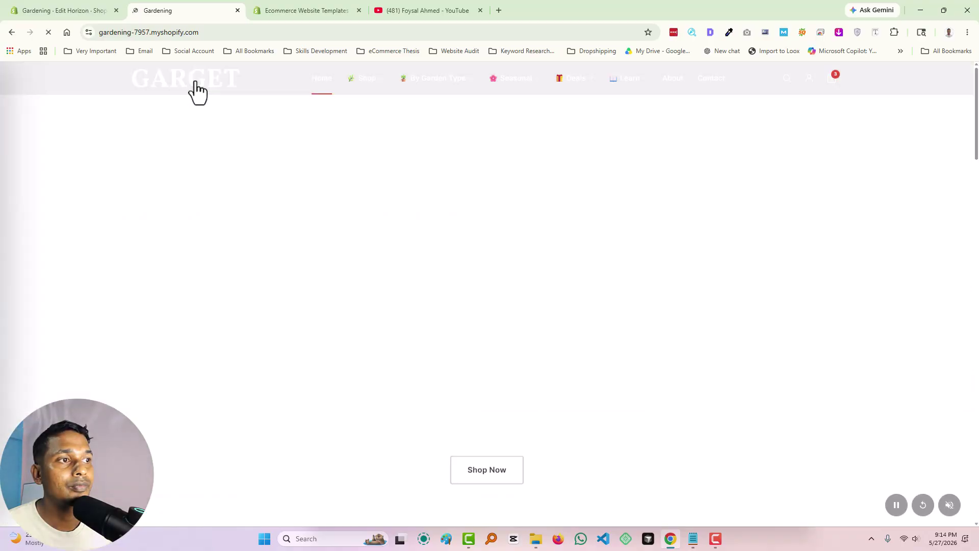
scroll(907, 406, down, 10)
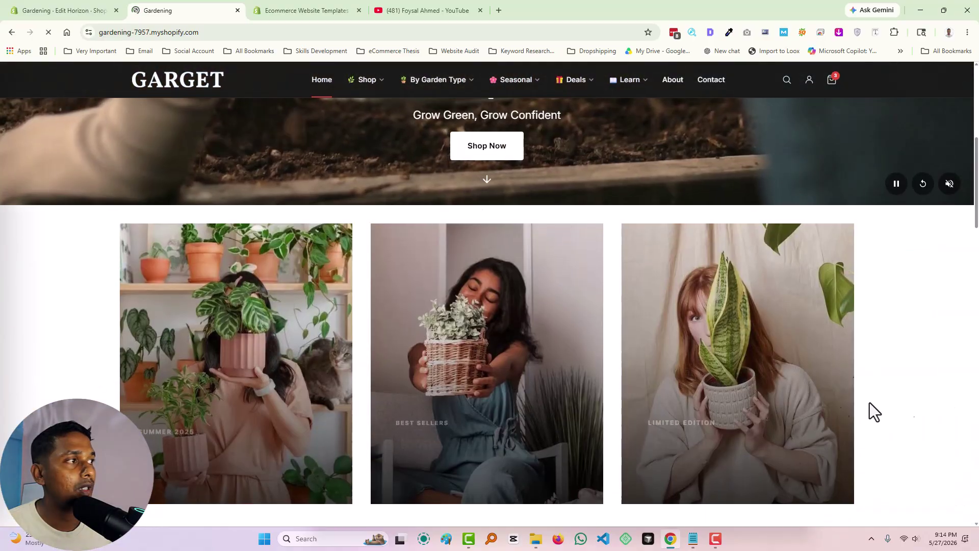
scroll(640, 407, down, 20)
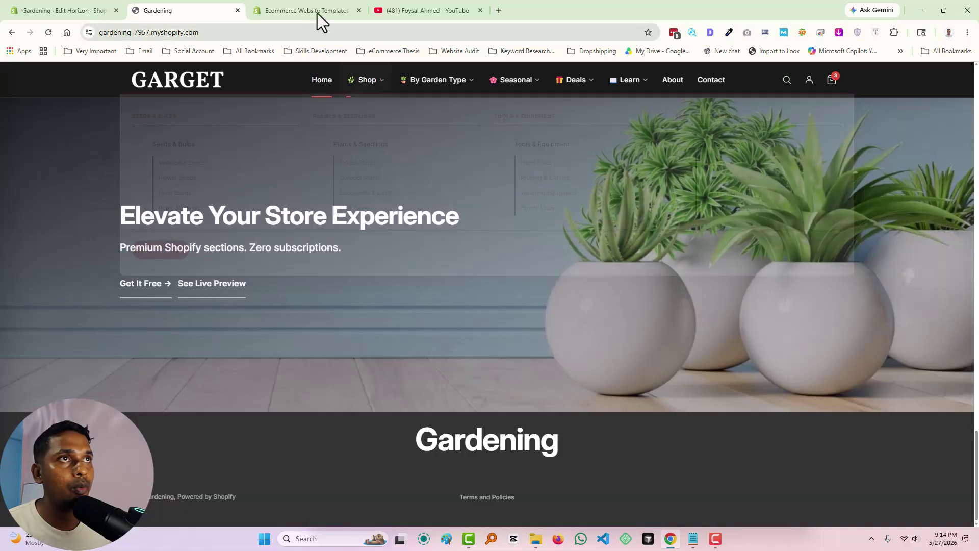
click(324, 11)
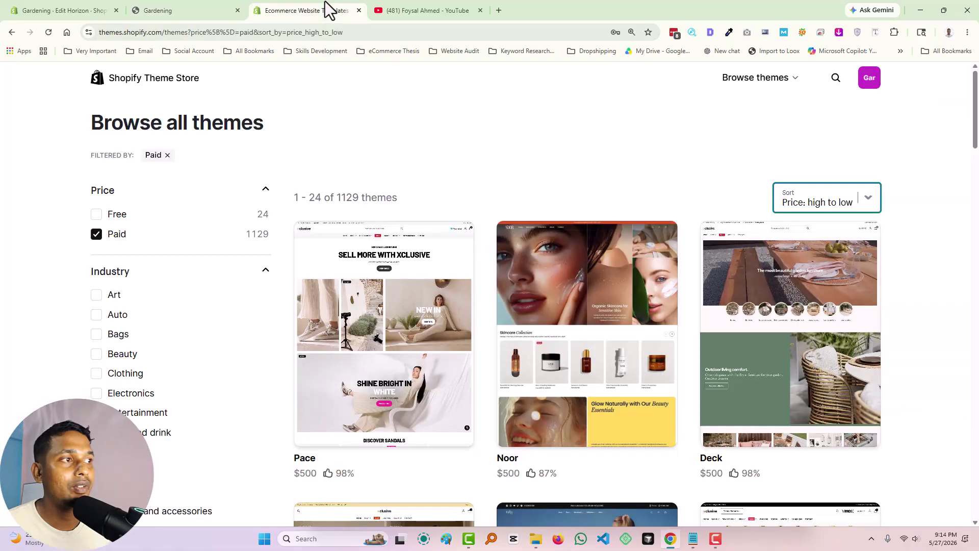
Back in the theme editor, review the link settings of the footer's social media links block and reselect the Utilities section
click(68, 2)
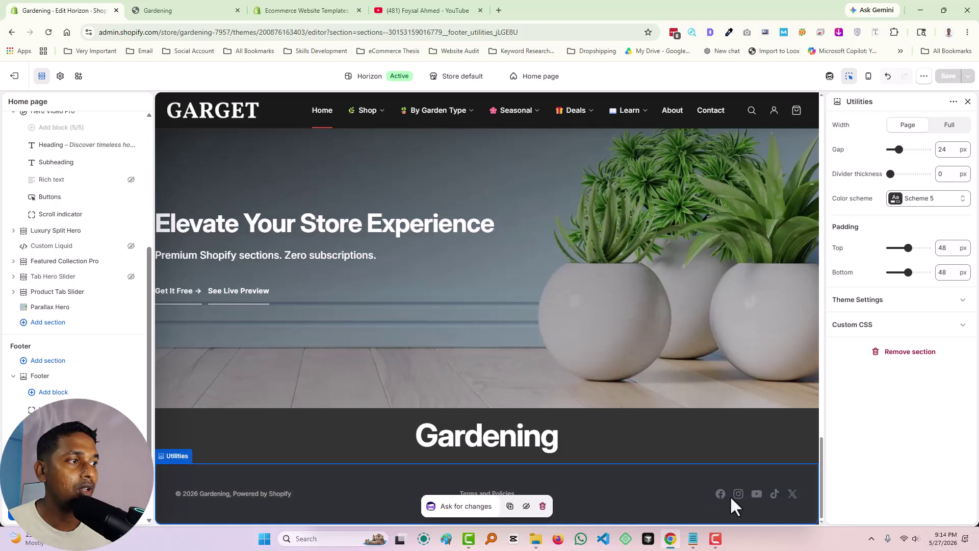
click(756, 493)
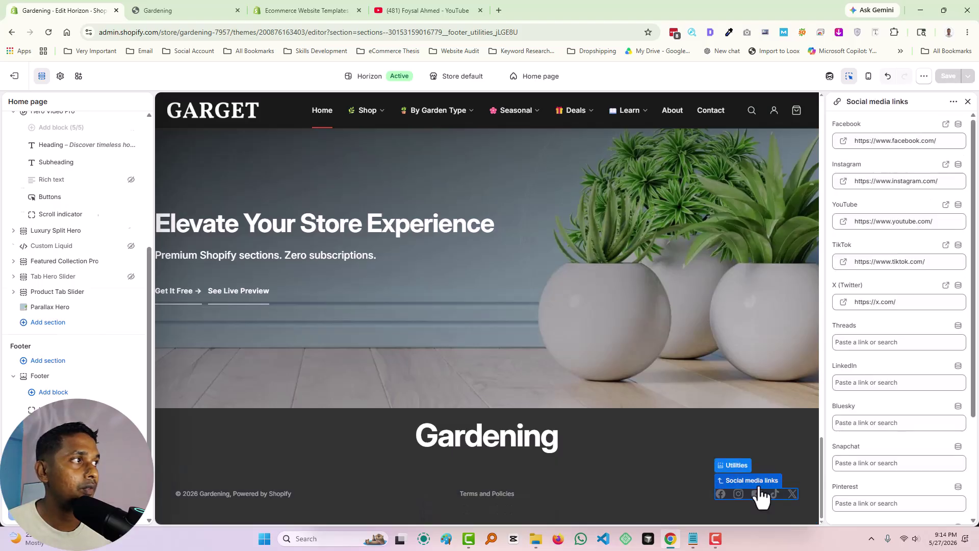
scroll(901, 430, down, 3)
scroll(900, 430, up, 3)
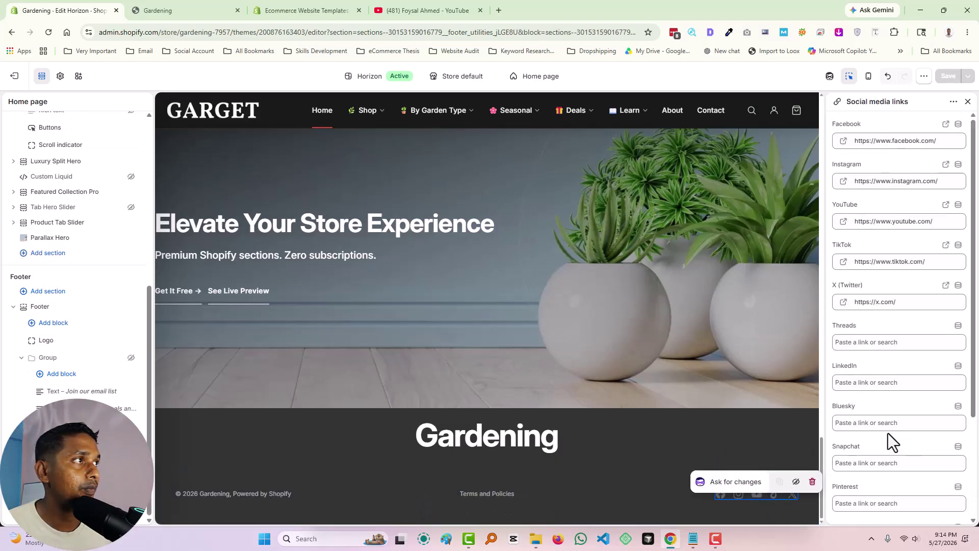
click(339, 470)
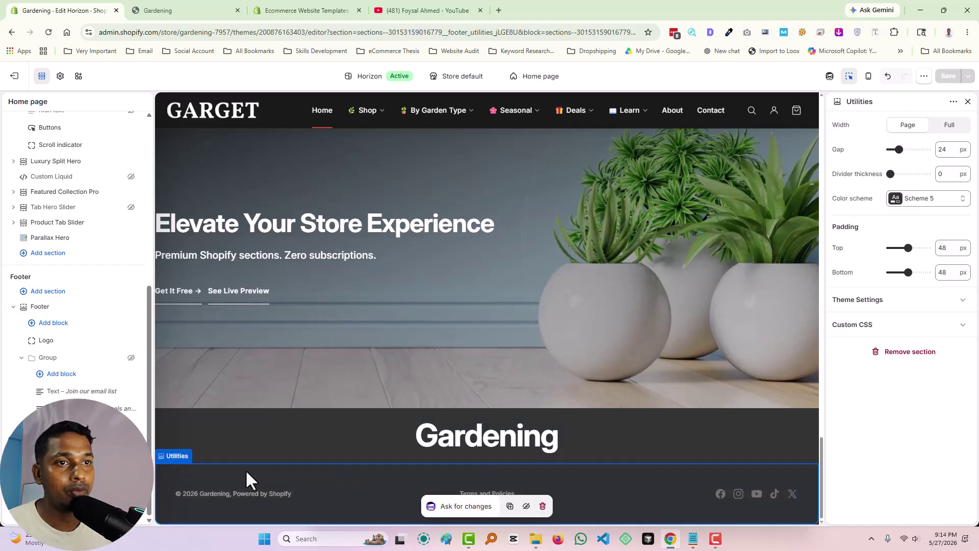
Try Scheme 7 on the footer's Utilities section and settle on Scheme 4 as its color scheme
click(952, 199)
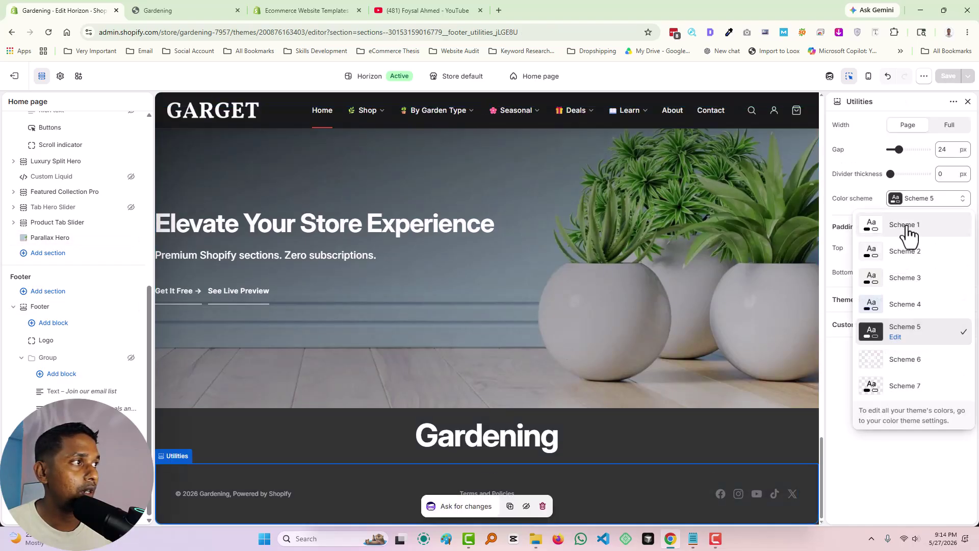
click(905, 386)
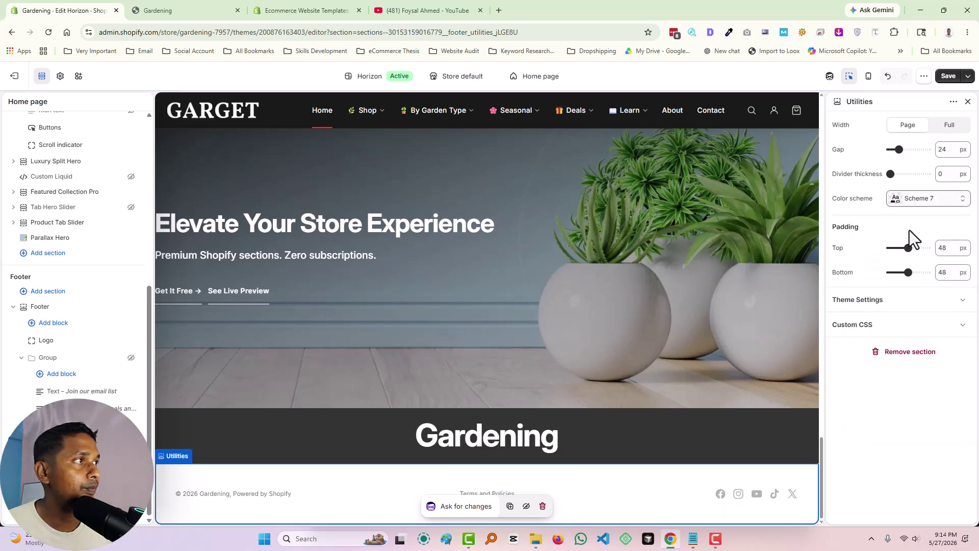
click(908, 203)
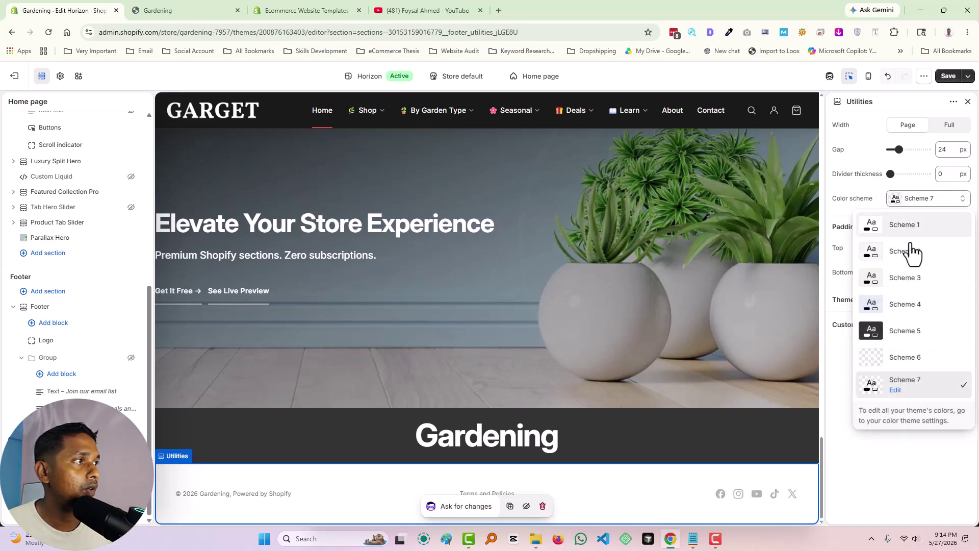
click(912, 308)
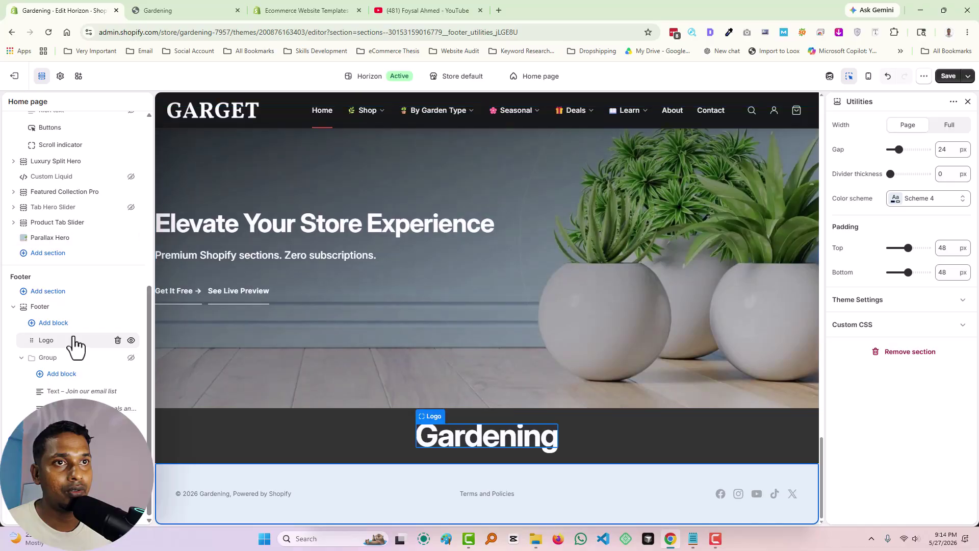
Set the color scheme of the Footer section containing the logo to Scheme 4 and save the theme
click(84, 311)
click(921, 180)
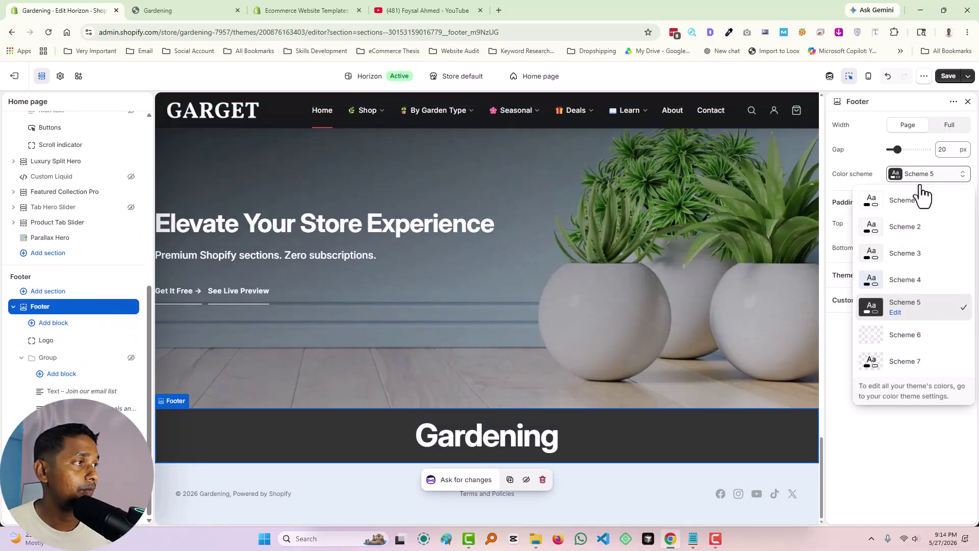
click(902, 283)
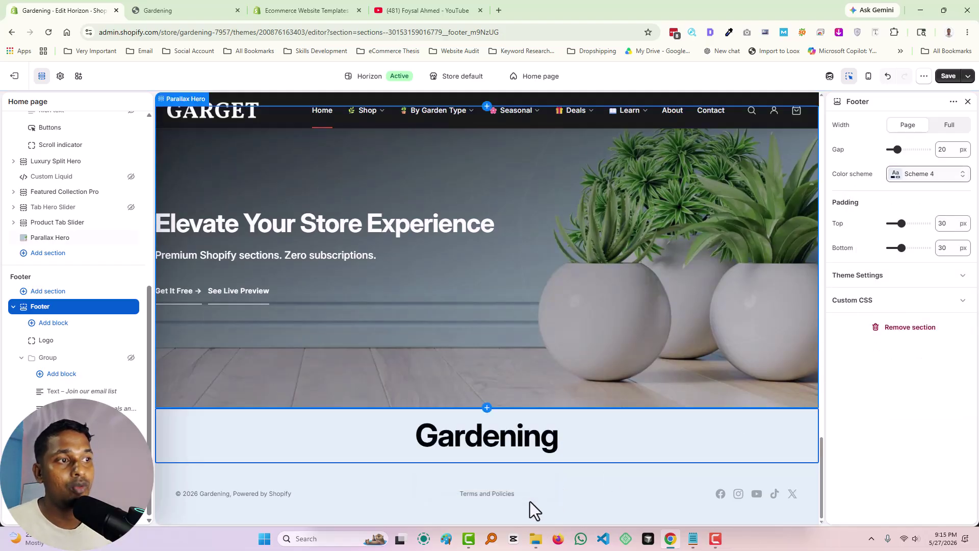
click(949, 78)
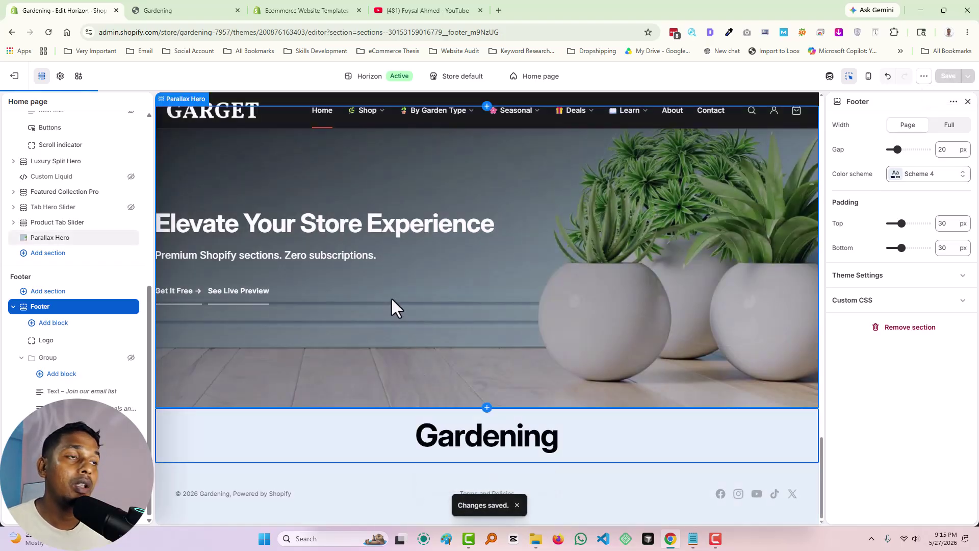
Compare the high-priced paid themes in the Theme Store with the product sections on the storefront home page
scroll(390, 293, up, 6)
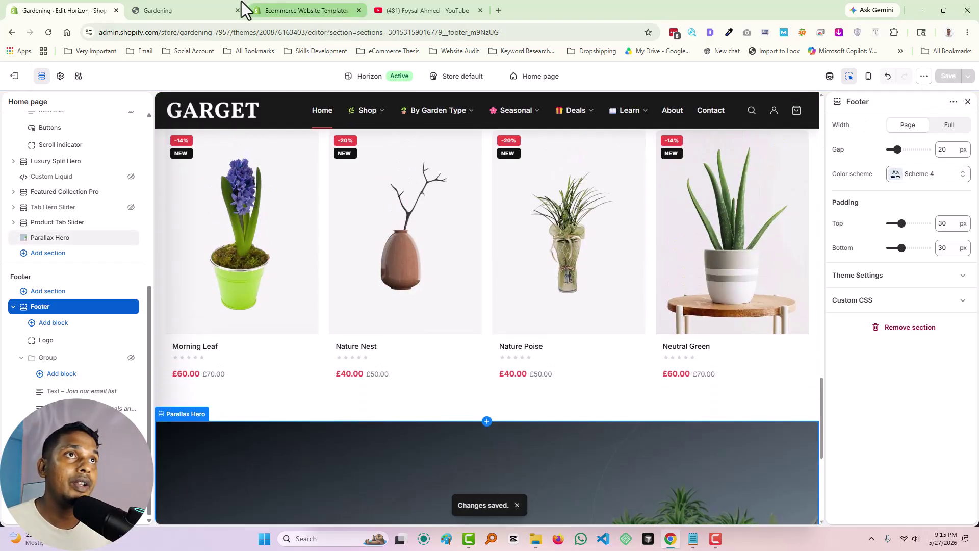
click(322, 10)
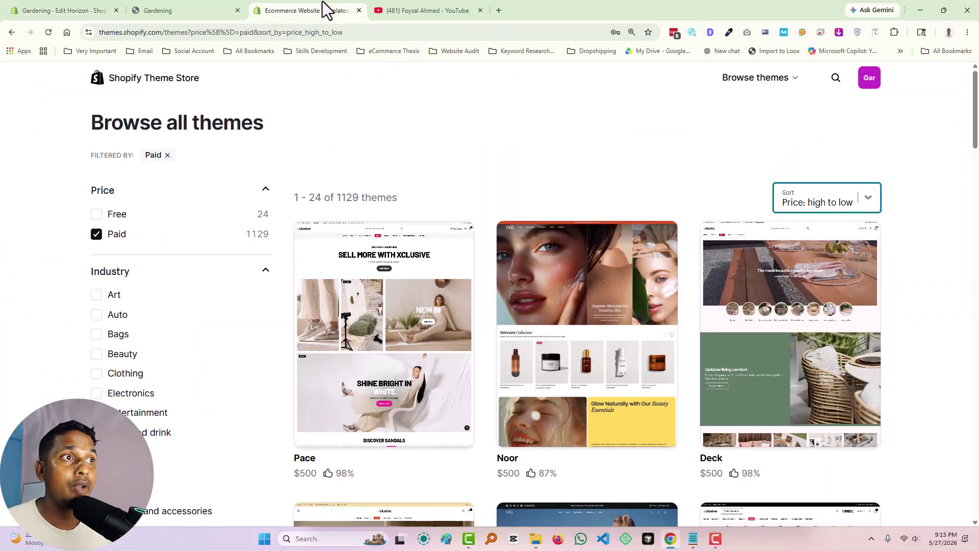
click(194, 9)
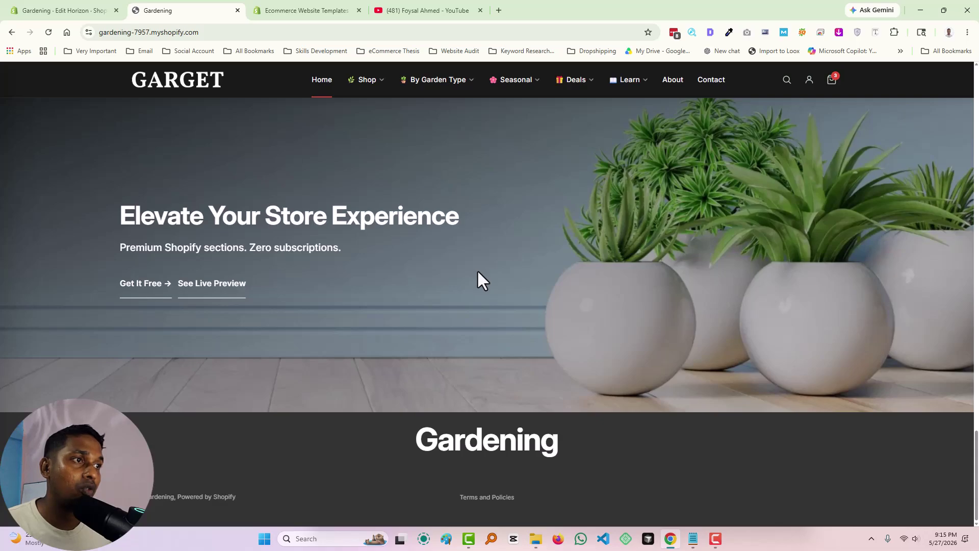
scroll(498, 328, up, 10)
scroll(498, 327, up, 3)
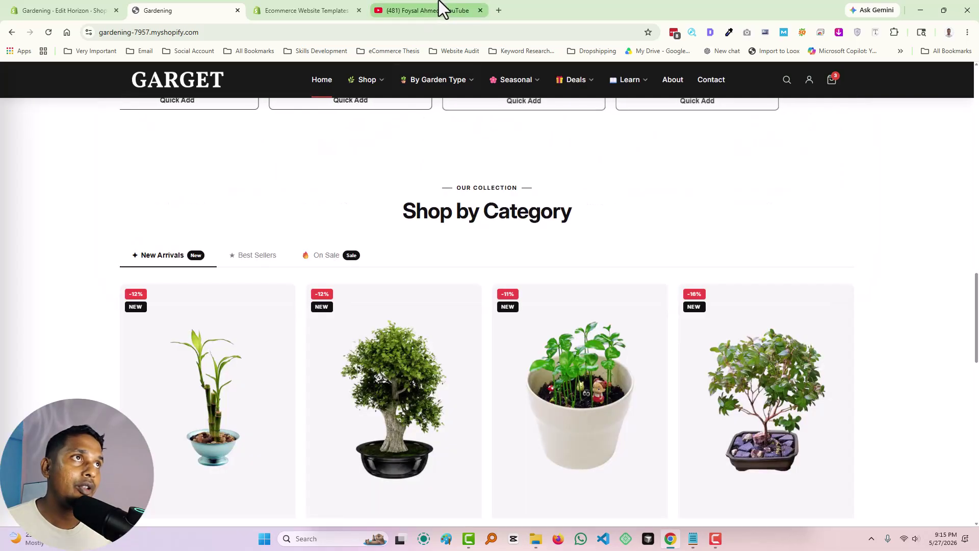
Browse the product tab, video slider and slideshow tutorials on the YouTube channel and return to the top of the storefront home page
click(440, 11)
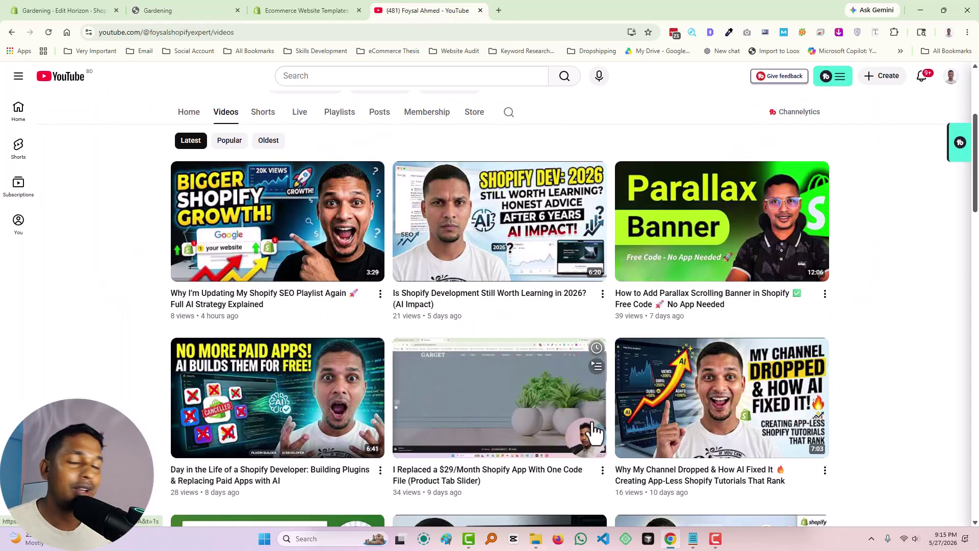
scroll(591, 423, down, 4)
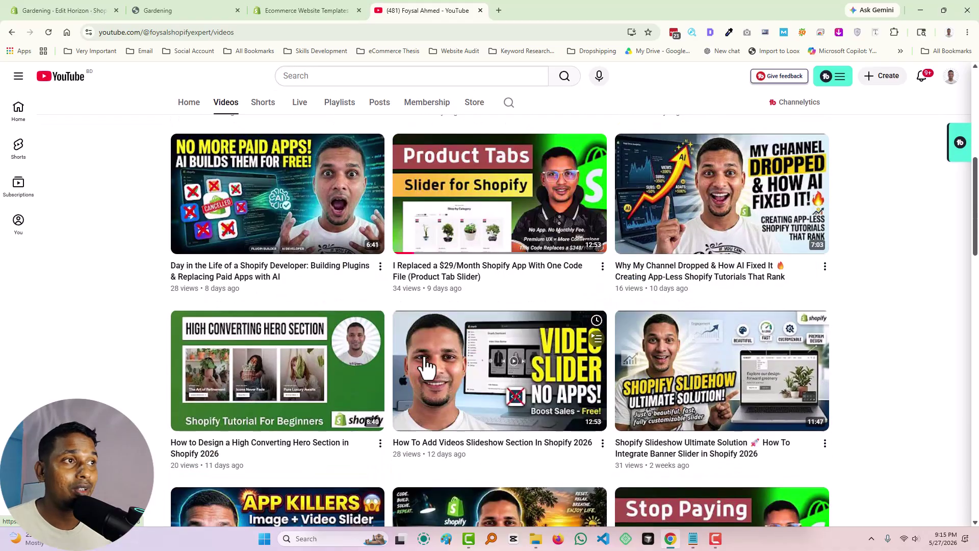
mouse_move(670, 360)
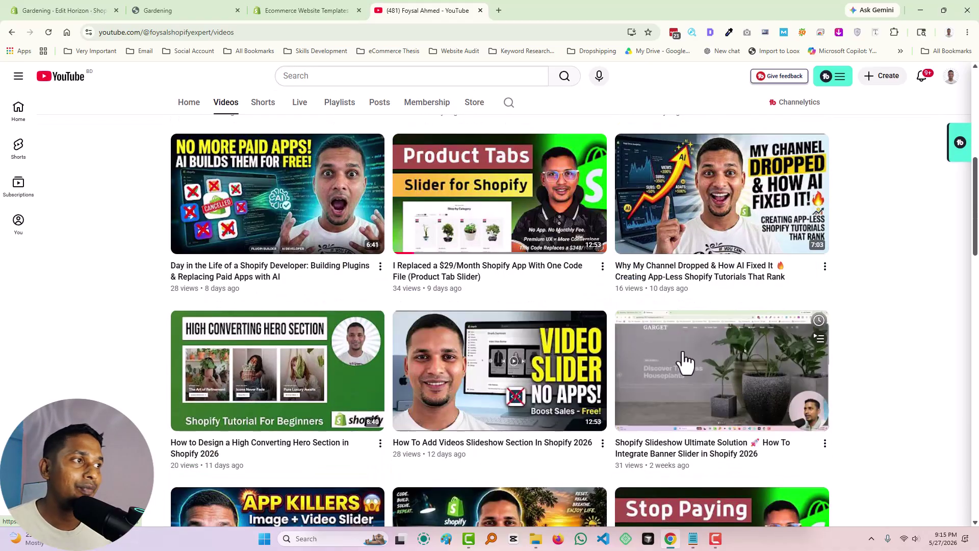
scroll(444, 375, up, 4)
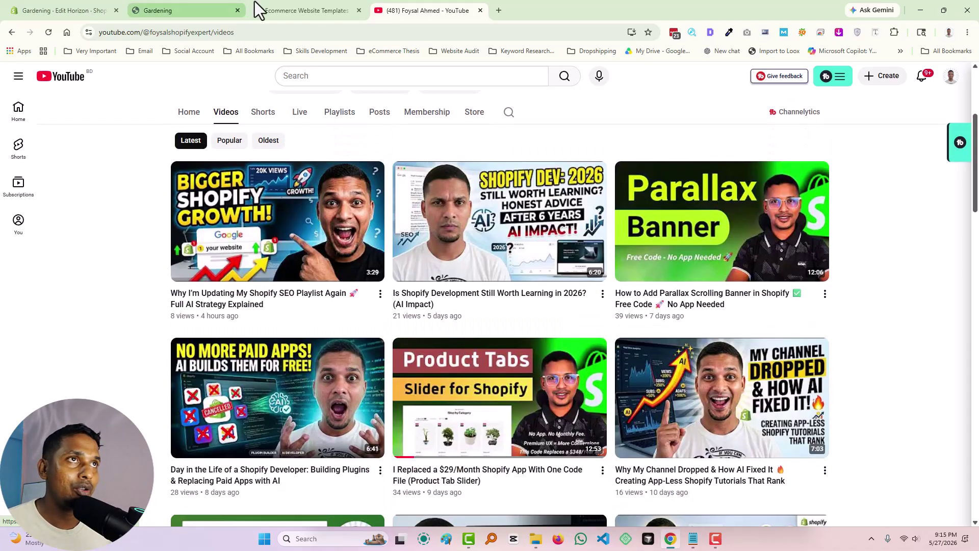
click(209, 10)
scroll(438, 375, up, 15)
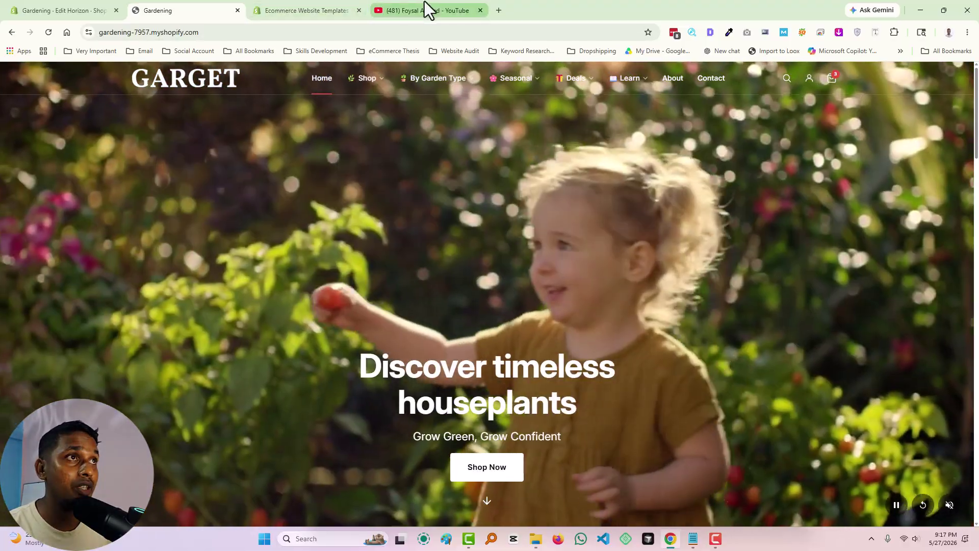
Review the YouTube tutorials down to the mega menu video and revisit the paid themes and the storefront's video hero
click(424, 2)
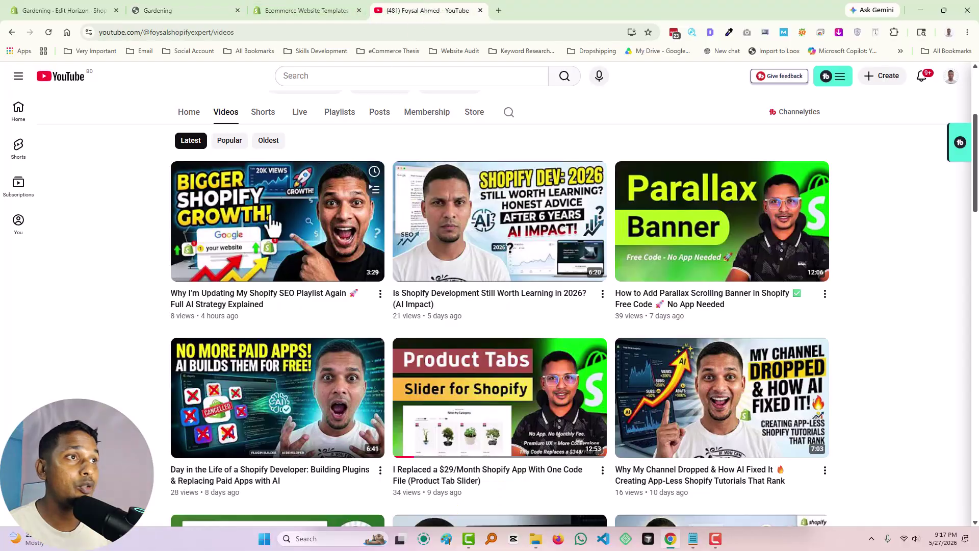
scroll(648, 415, down, 8)
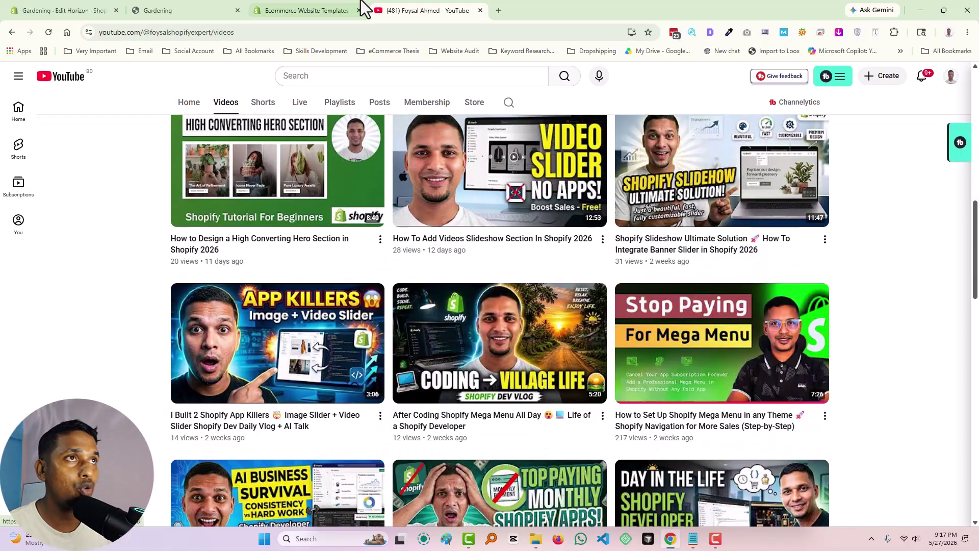
click(328, 8)
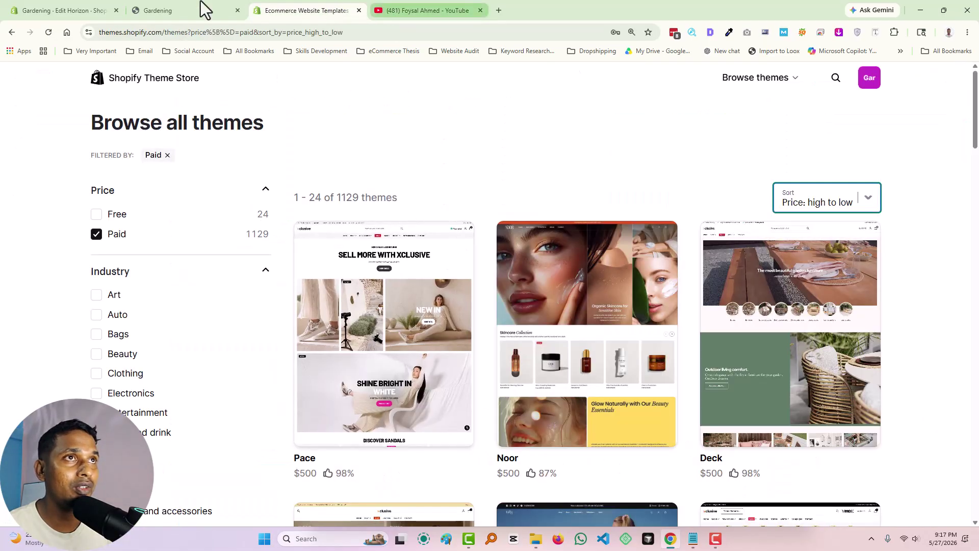
click(184, 14)
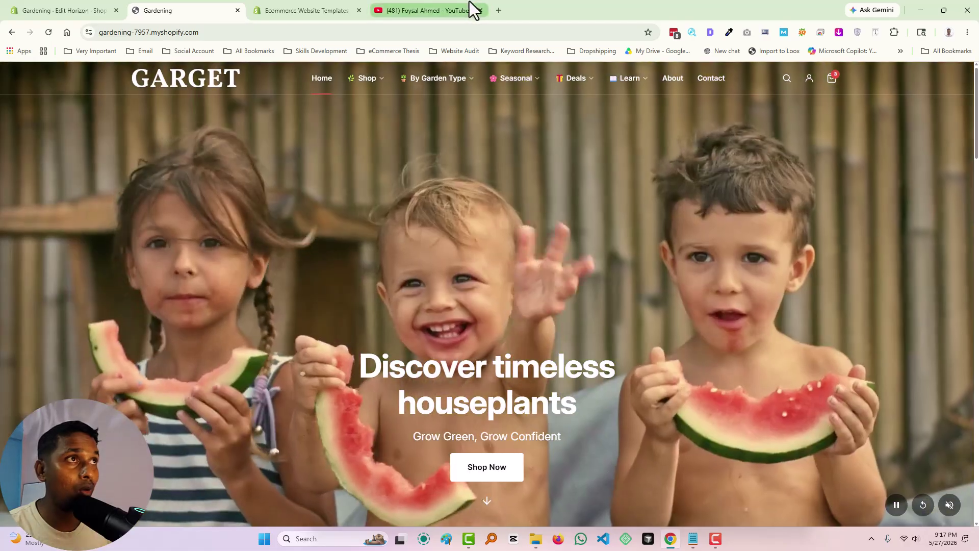
Look over the hero section and slider tutorials on YouTube again, and revisit the theme editor, Theme Store and storefront
click(468, 6)
scroll(775, 437, down, 3)
scroll(776, 437, up, 6)
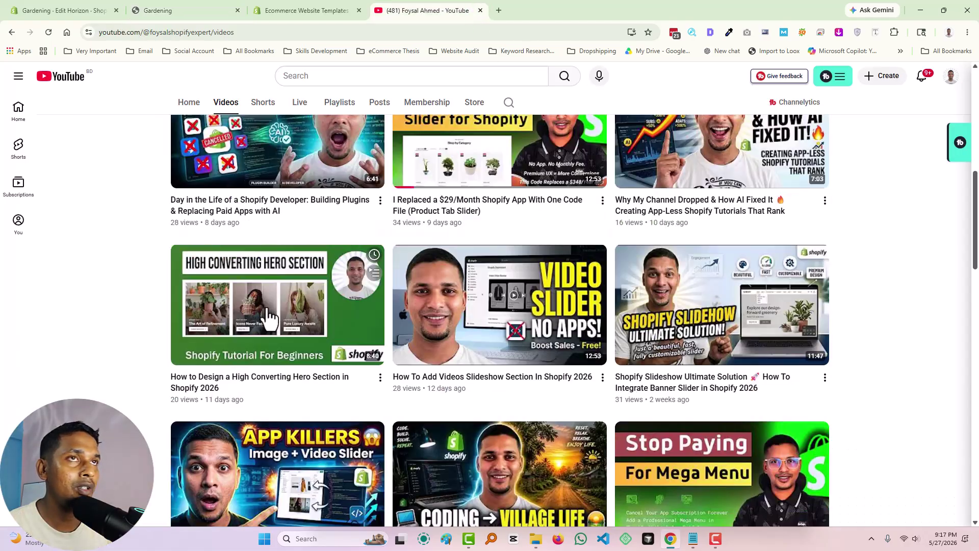
click(88, 5)
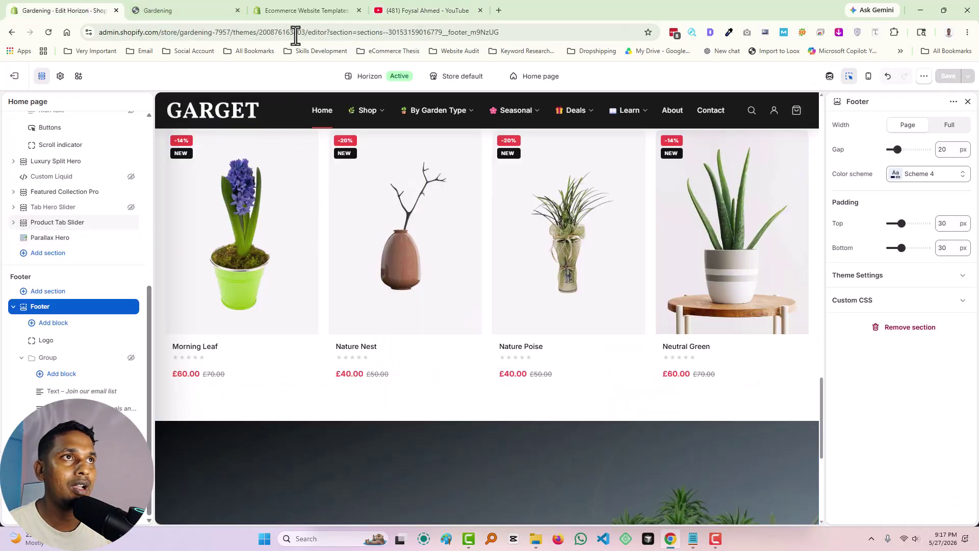
click(309, 6)
click(178, 10)
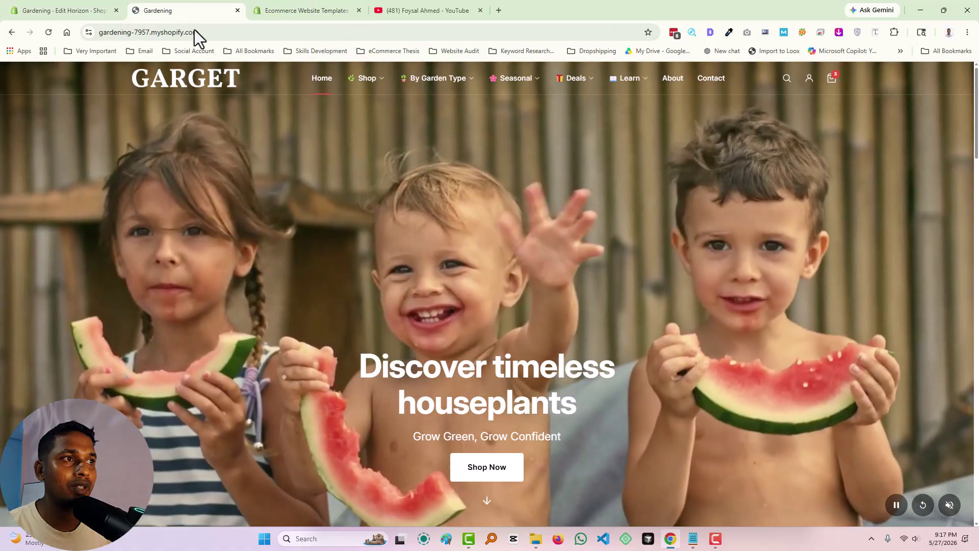